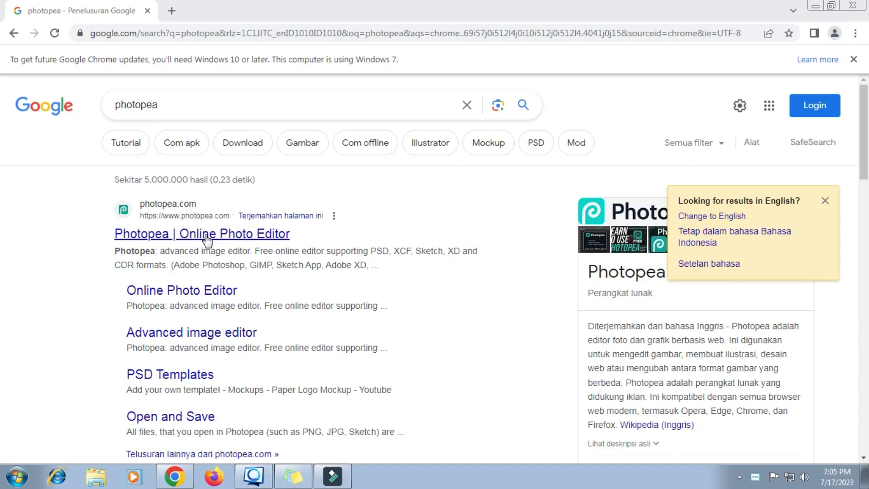
Open the 'Photopea | Online Photo Editor' search result and dismiss Chrome's update bar
{"action": "left_click", "coordinate": [208, 238]}
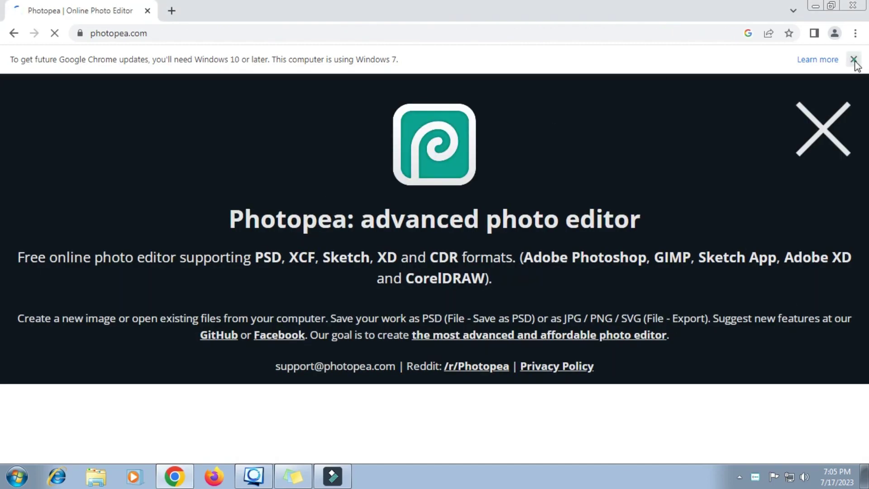
{"action": "left_click", "coordinate": [853, 60]}
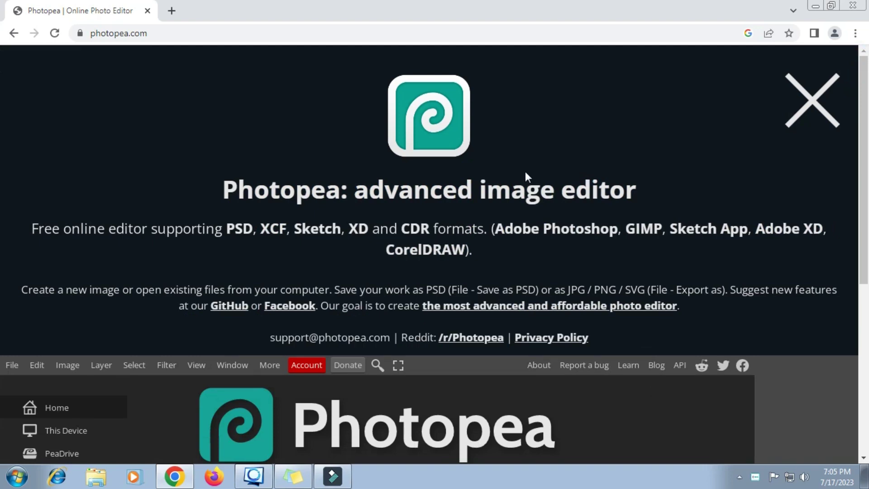
Create a new 1080×1080 Instagram-preset project with a Black background
{"action": "scroll", "coordinate": [525, 171], "scroll_direction": "down", "scroll_amount": 5}
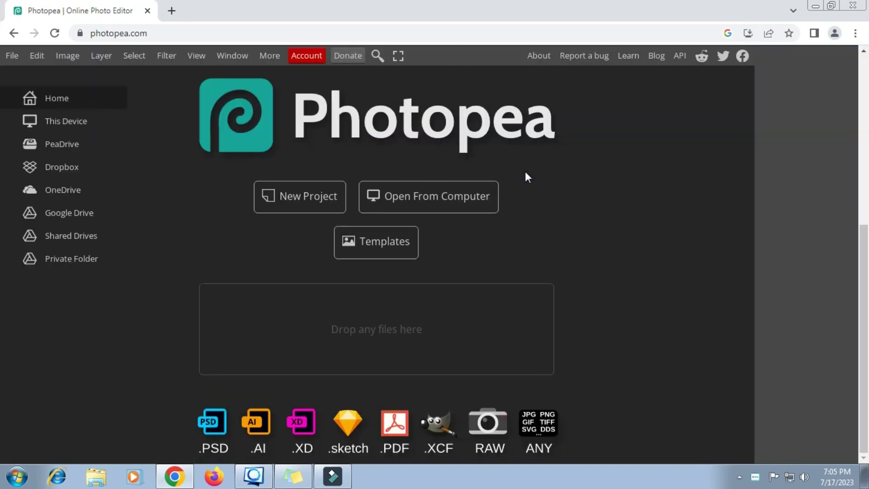
{"action": "left_click", "coordinate": [315, 204]}
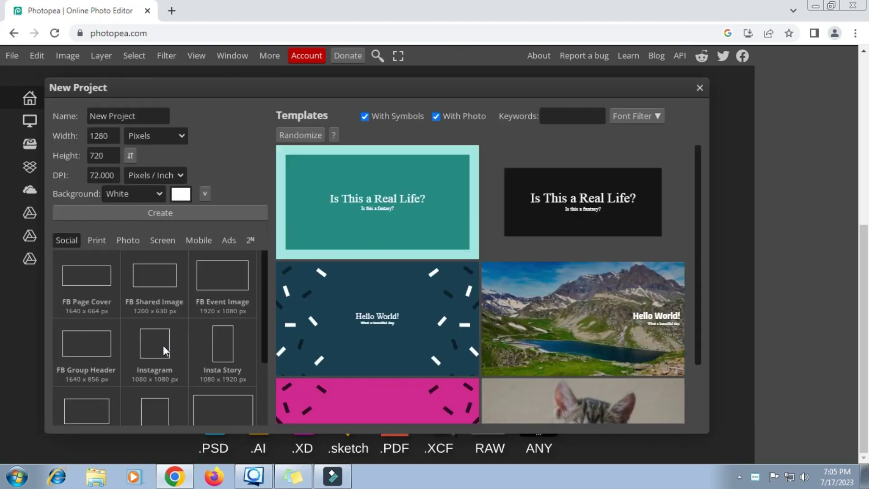
{"action": "left_click", "coordinate": [164, 348]}
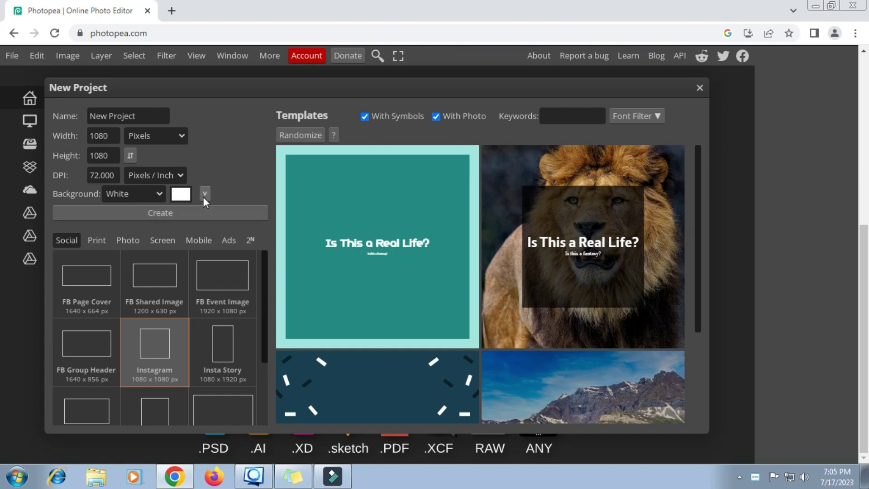
{"action": "left_click", "coordinate": [160, 195]}
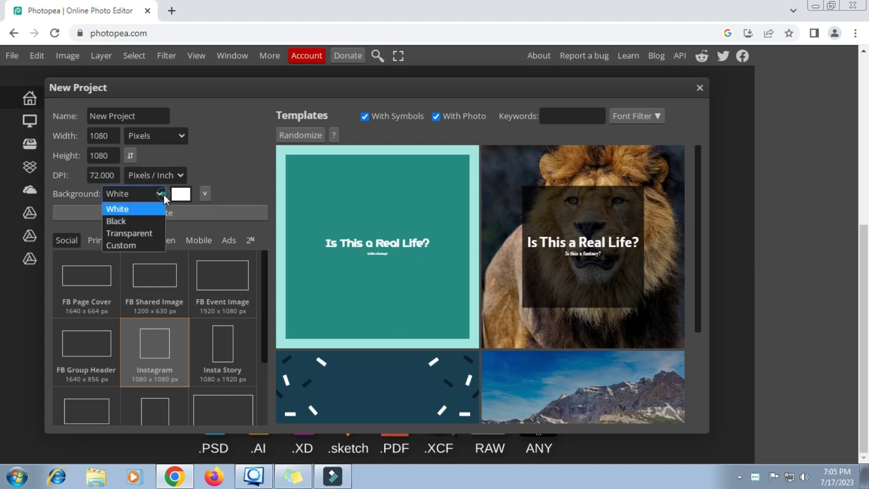
{"action": "left_click", "coordinate": [135, 222]}
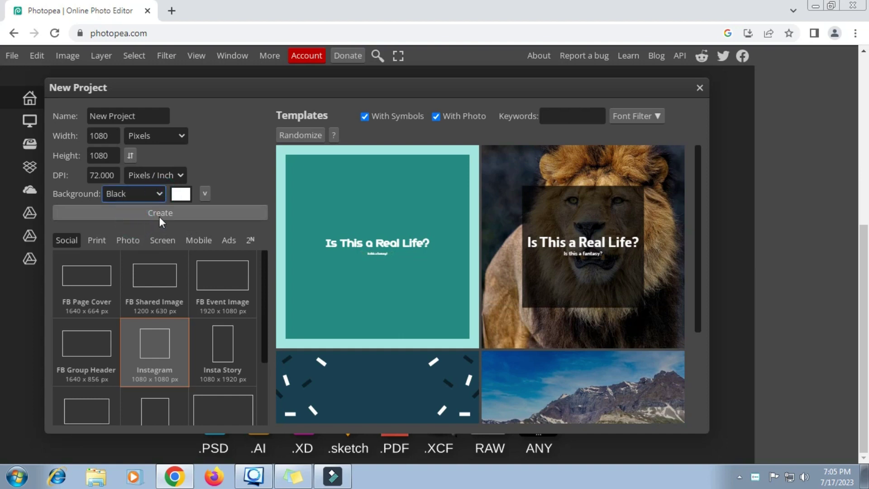
{"action": "left_click", "coordinate": [159, 216]}
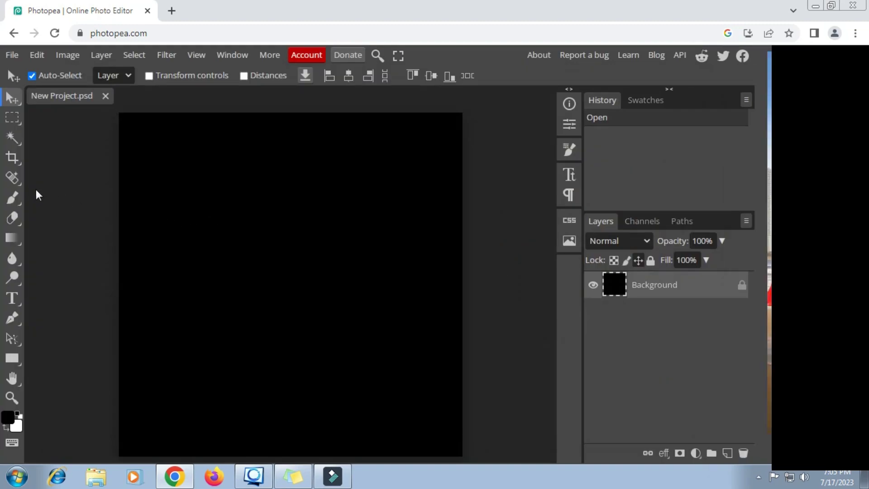
Switch to Magic Replace and paste the 'digital painting scarry devil' prompt from the sticky note
{"action": "right_click", "coordinate": [13, 179]}
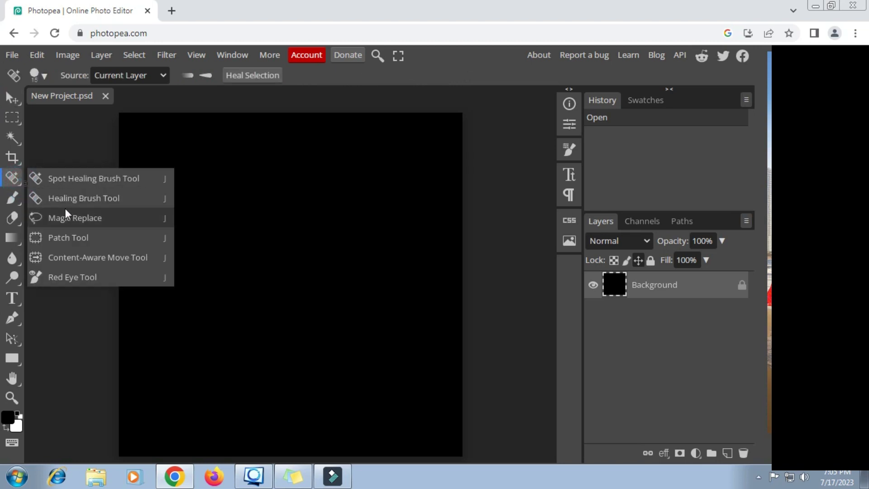
{"action": "left_click", "coordinate": [74, 219]}
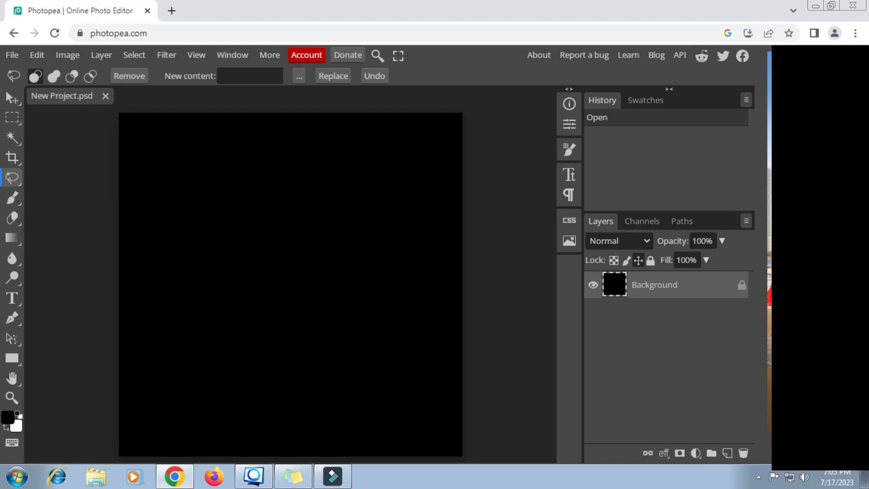
{"action": "left_click", "coordinate": [293, 476]}
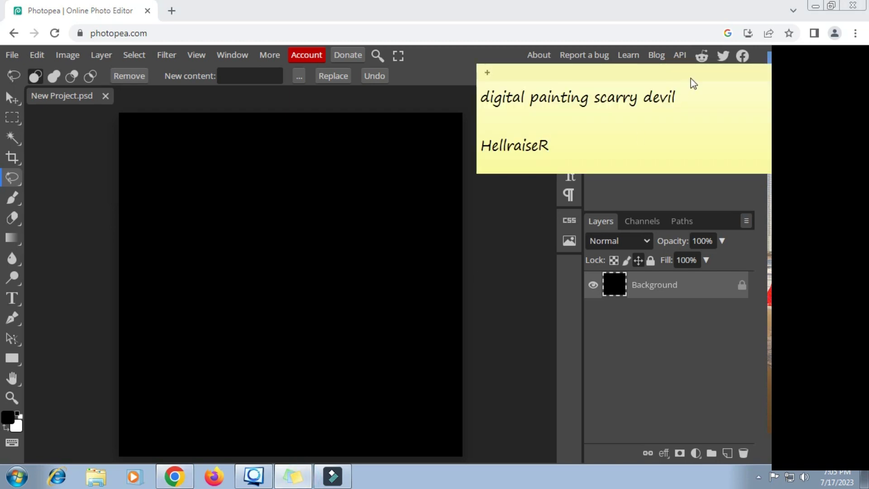
{"action": "left_click_drag", "start_coordinate": [678, 97], "coordinate": [512, 108]}
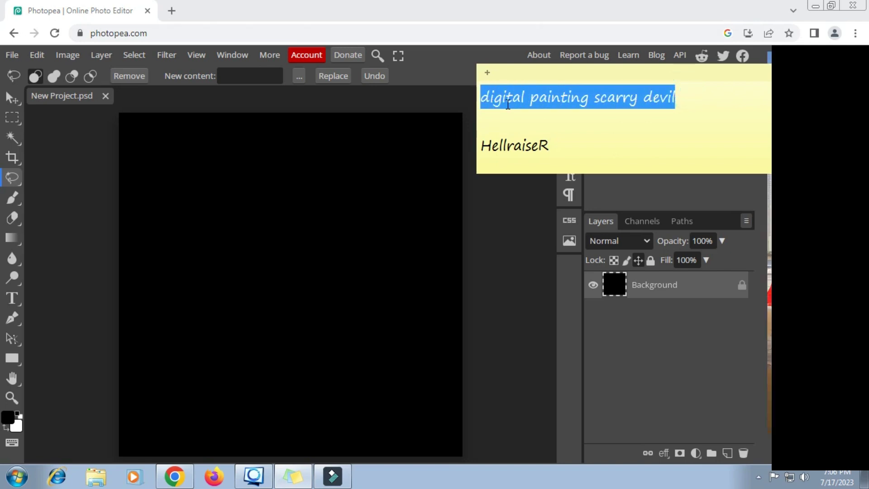
{"action": "right_click", "coordinate": [513, 109]}
{"action": "left_click", "coordinate": [543, 127]}
{"action": "left_click", "coordinate": [251, 76]}
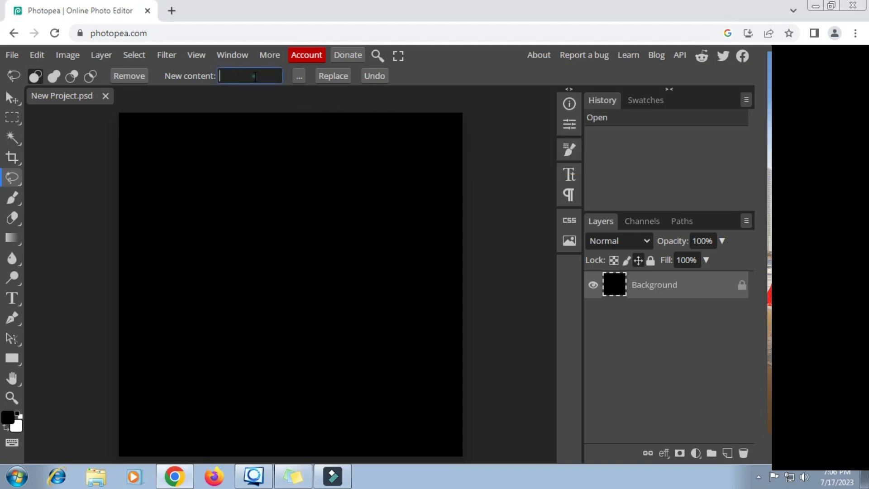
{"action": "right_click", "coordinate": [254, 76]}
{"action": "left_click", "coordinate": [290, 155]}
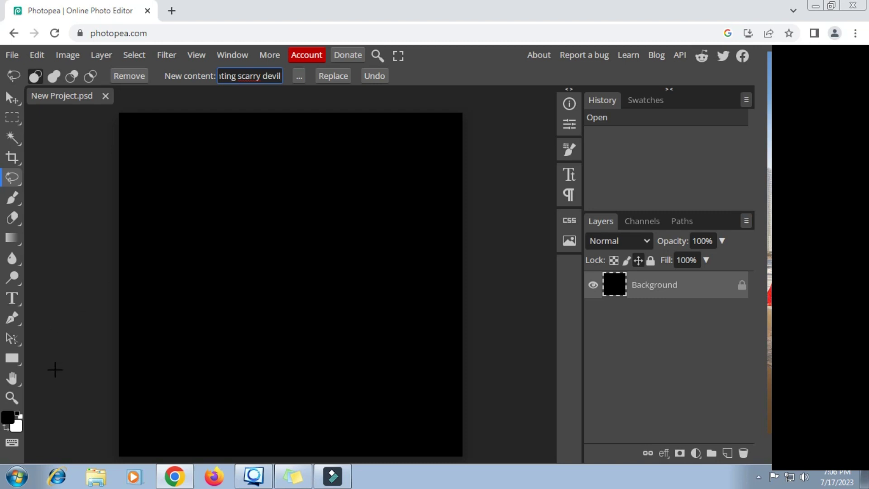
Zoom out so the whole black canvas fits in view
{"action": "left_click", "coordinate": [16, 401]}
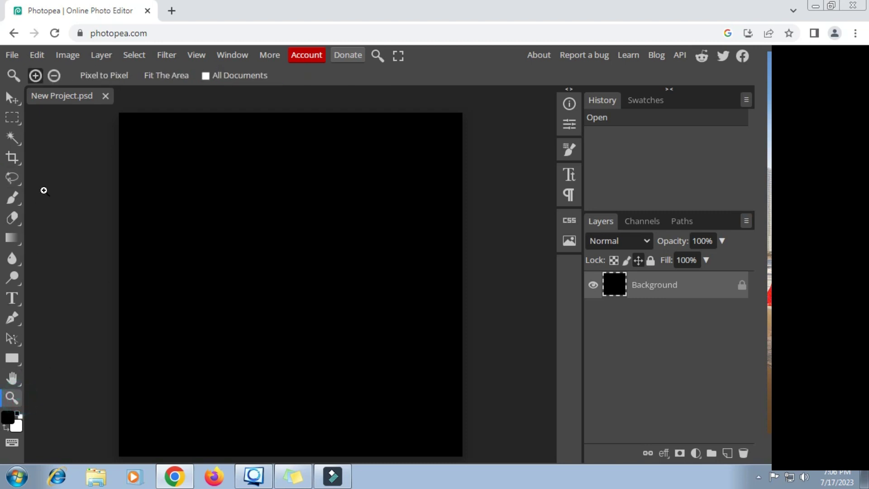
{"action": "left_click", "coordinate": [54, 75]}
{"action": "left_click", "coordinate": [371, 275]}
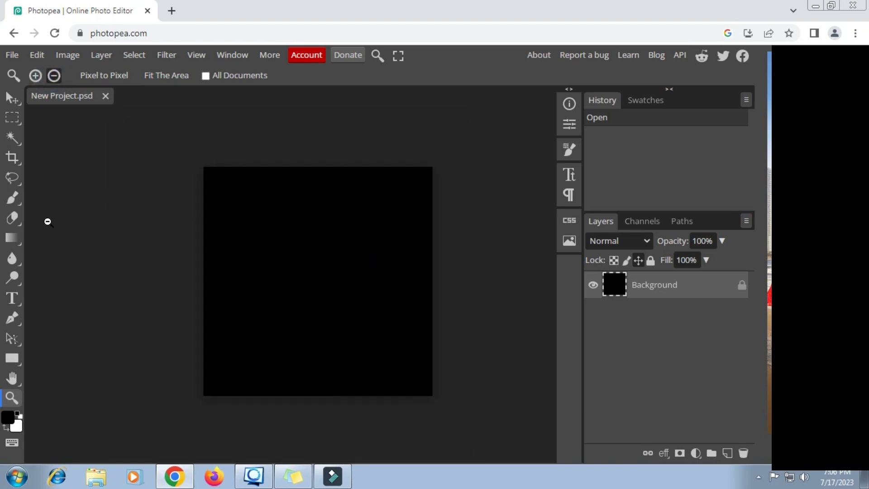
{"action": "left_click", "coordinate": [12, 178]}
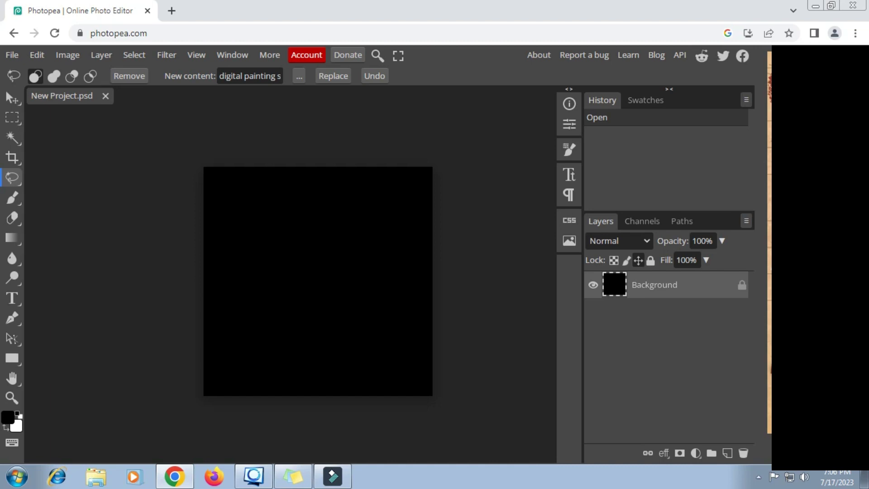
Lasso an upper canvas area and generate a devil, then undo it and deselect
{"action": "left_click_drag", "start_coordinate": [260, 188], "coordinate": [291, 195]}
{"action": "mouse_move", "coordinate": [385, 187]}
{"action": "left_mouse_down"}
{"action": "mouse_move", "coordinate": [258, 249]}
{"action": "mouse_move", "coordinate": [252, 200]}
{"action": "left_mouse_up"}
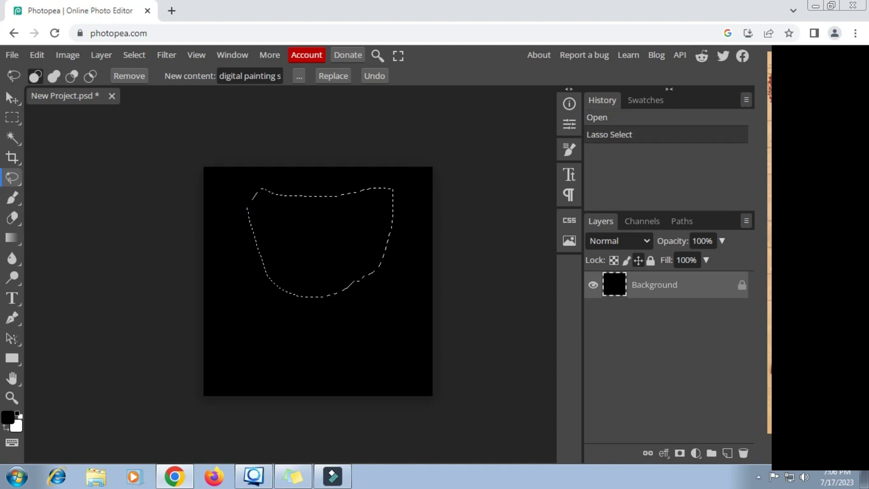
{"action": "left_click", "coordinate": [334, 76]}
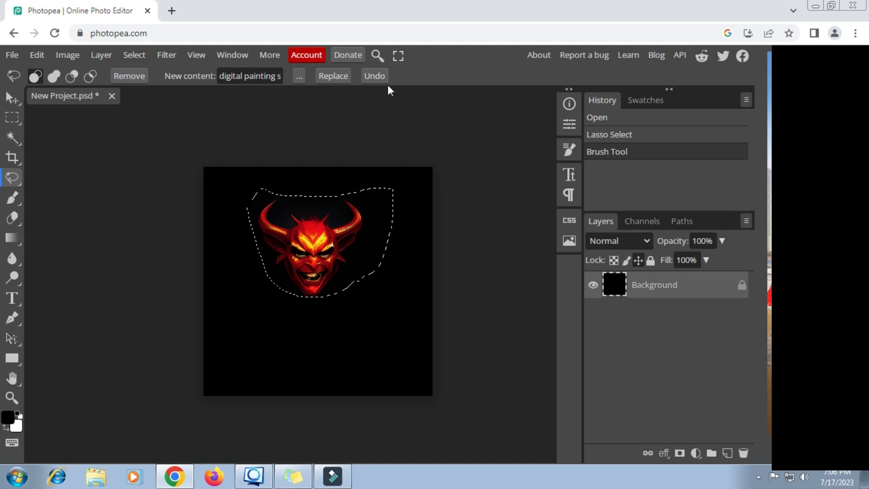
{"action": "left_click", "coordinate": [376, 75]}
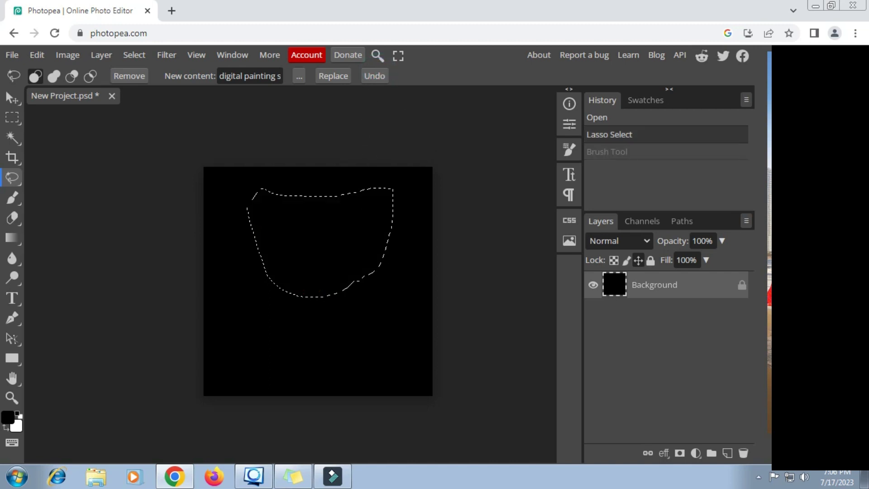
{"action": "left_click", "coordinate": [339, 181]}
Lasso the canvas centre and generate a devil face, regenerating for a better result
{"action": "left_click_drag", "start_coordinate": [259, 251], "coordinate": [292, 220]}
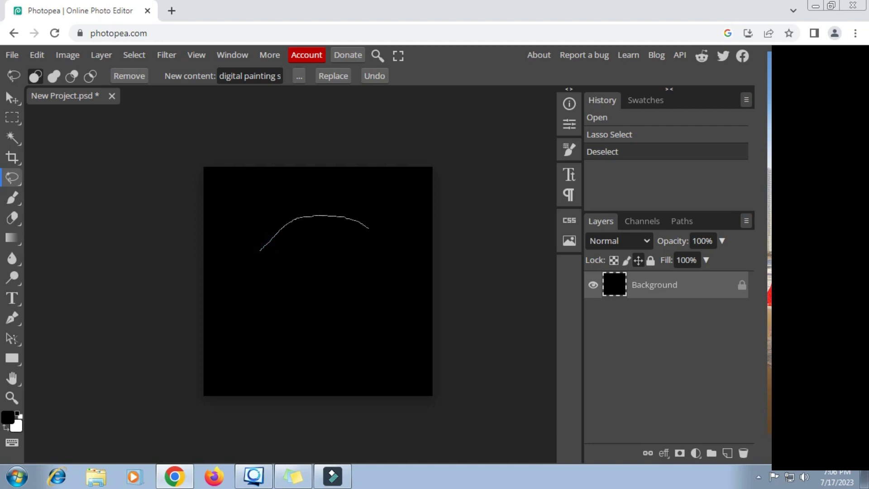
{"action": "left_click_drag", "start_coordinate": [386, 274], "coordinate": [366, 308]}
{"action": "left_click_drag", "start_coordinate": [298, 338], "coordinate": [249, 276]}
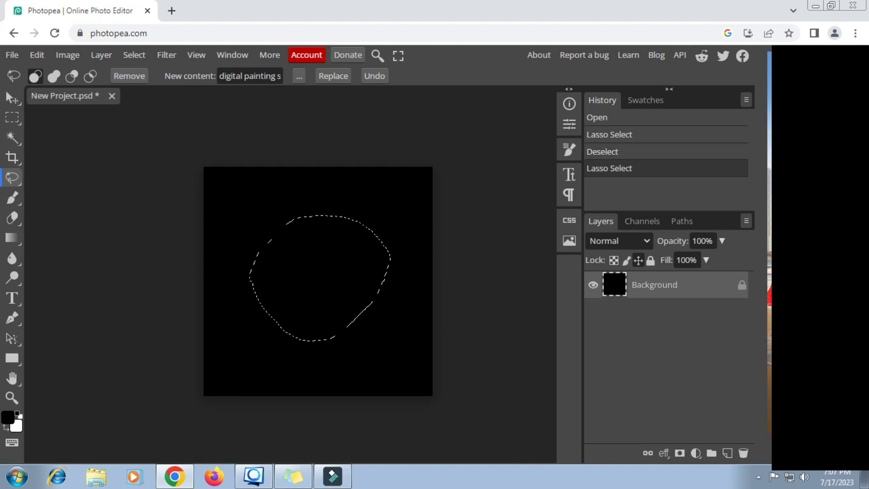
{"action": "left_click", "coordinate": [332, 77]}
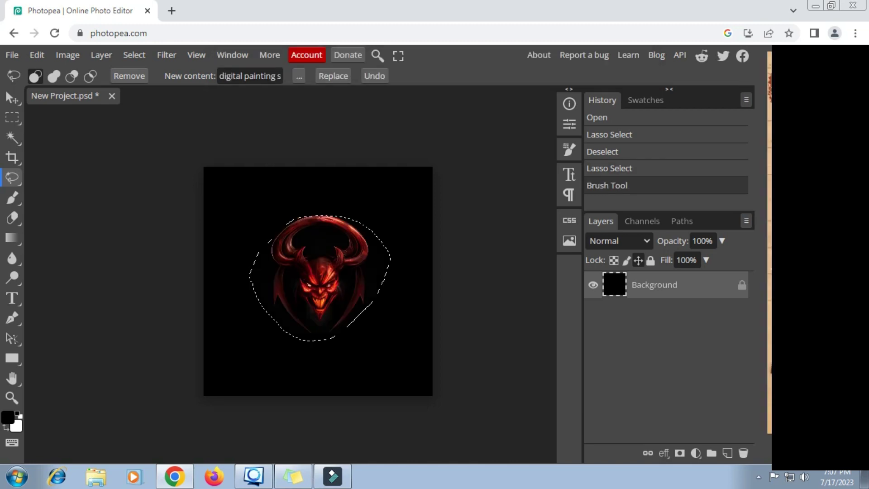
{"action": "left_click", "coordinate": [339, 77]}
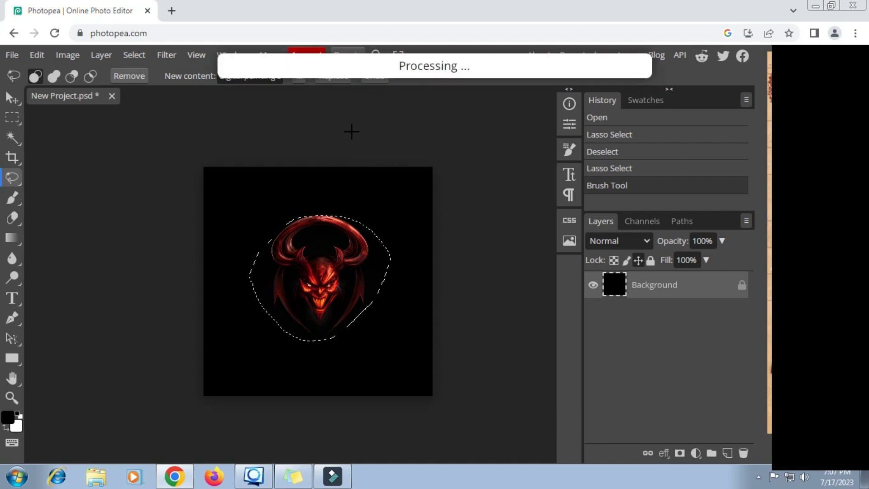
Try generating content above the head, then revert it in History and deselect
{"action": "left_click_drag", "start_coordinate": [236, 194], "coordinate": [410, 200]}
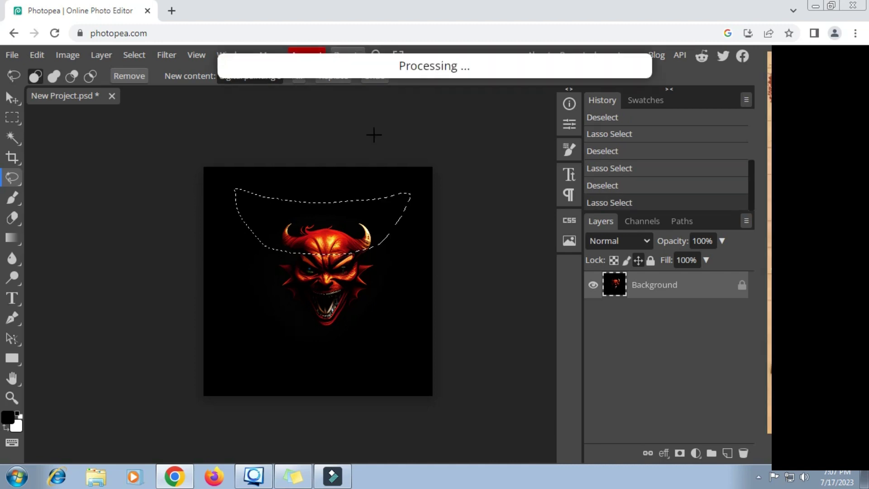
{"action": "left_click", "coordinate": [333, 79]}
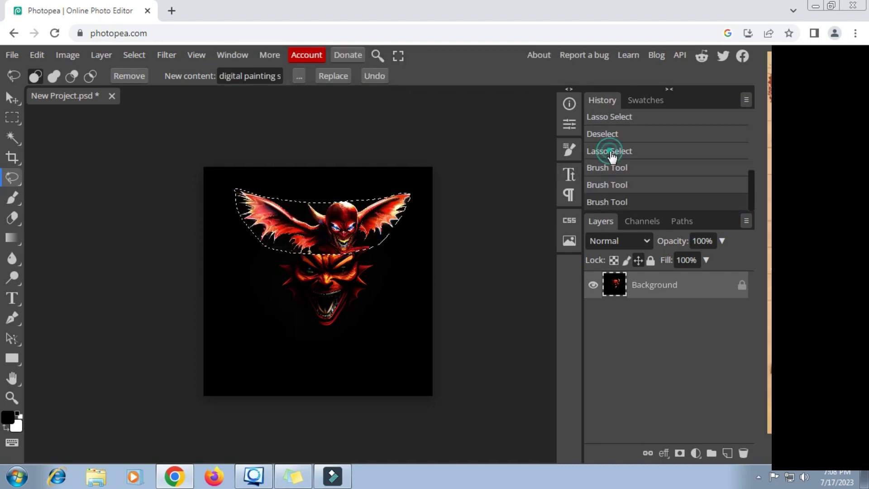
{"action": "left_click", "coordinate": [610, 152]}
{"action": "left_click", "coordinate": [411, 247]}
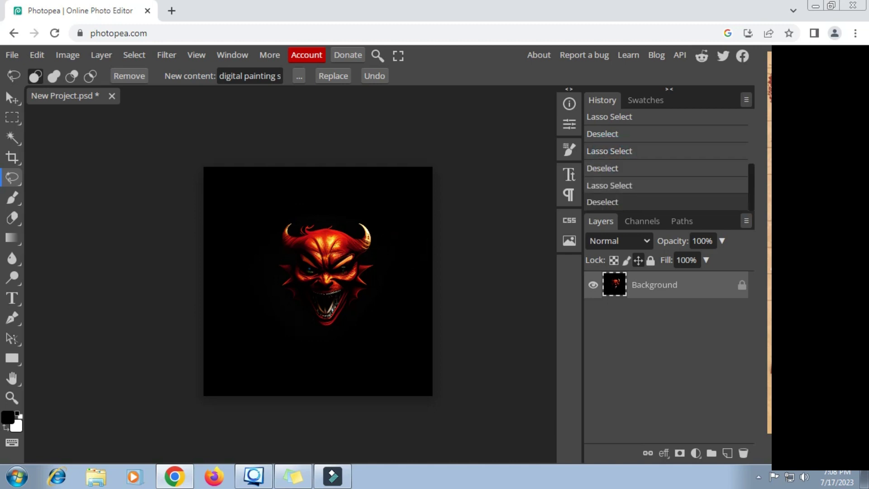
Lasso the area above the devil's head and regenerate the horns, then deselect
{"action": "mouse_move", "coordinate": [238, 209]}
{"action": "left_mouse_down"}
{"action": "mouse_move", "coordinate": [280, 259]}
{"action": "mouse_move", "coordinate": [347, 273]}
{"action": "mouse_move", "coordinate": [361, 262]}
{"action": "left_mouse_up"}
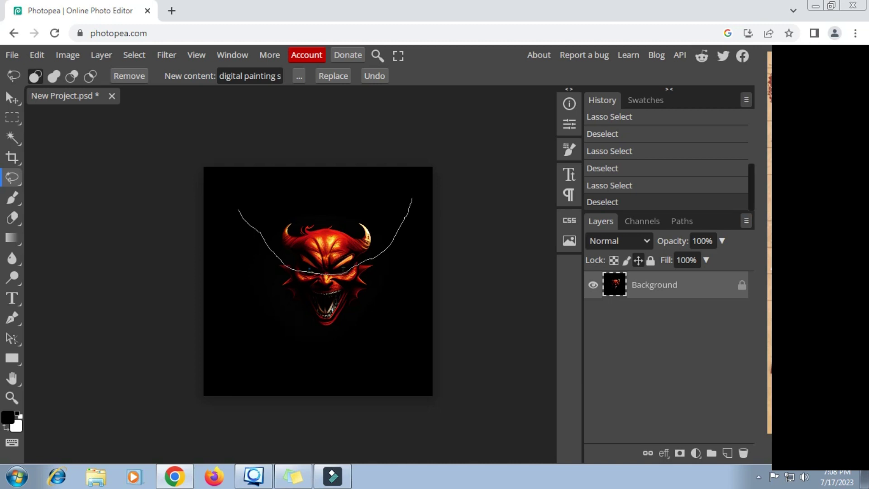
{"action": "left_click_drag", "start_coordinate": [412, 198], "coordinate": [372, 201]}
{"action": "left_click_drag", "start_coordinate": [244, 192], "coordinate": [238, 193]}
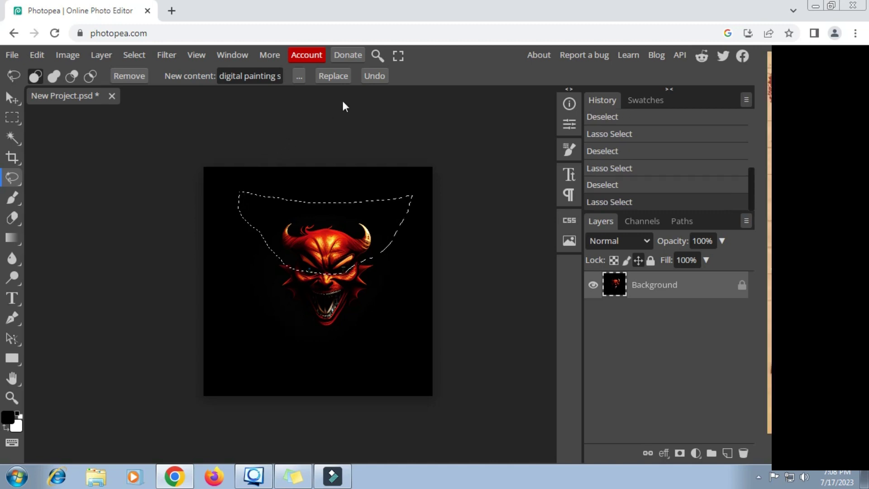
{"action": "left_click", "coordinate": [344, 77]}
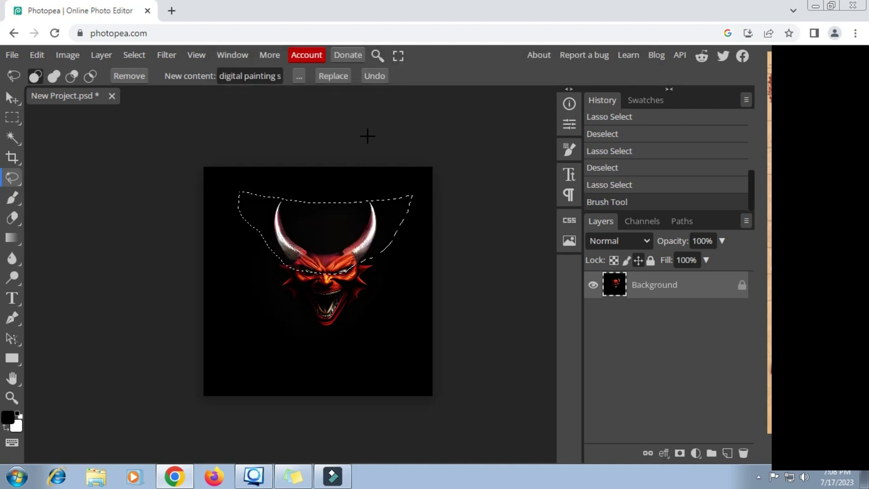
{"action": "left_click", "coordinate": [359, 186]}
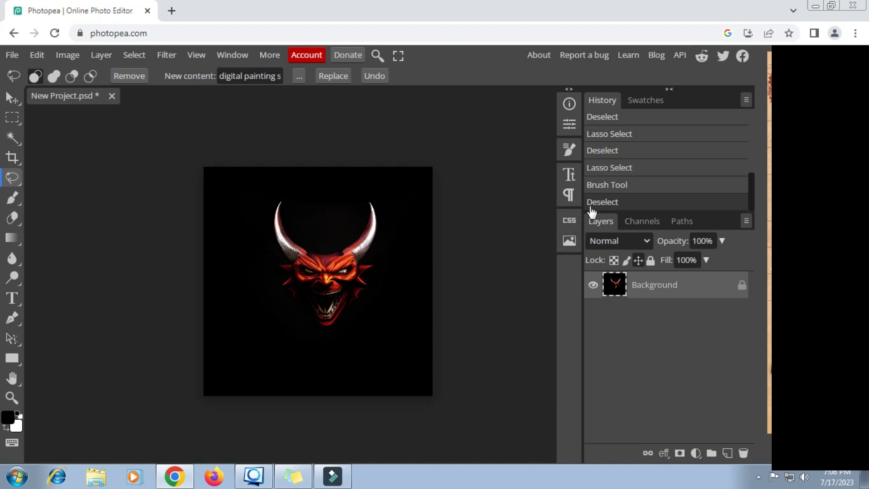
Restore the horn selection from History, regenerate the horns again, and deselect
{"action": "left_click", "coordinate": [604, 185]}
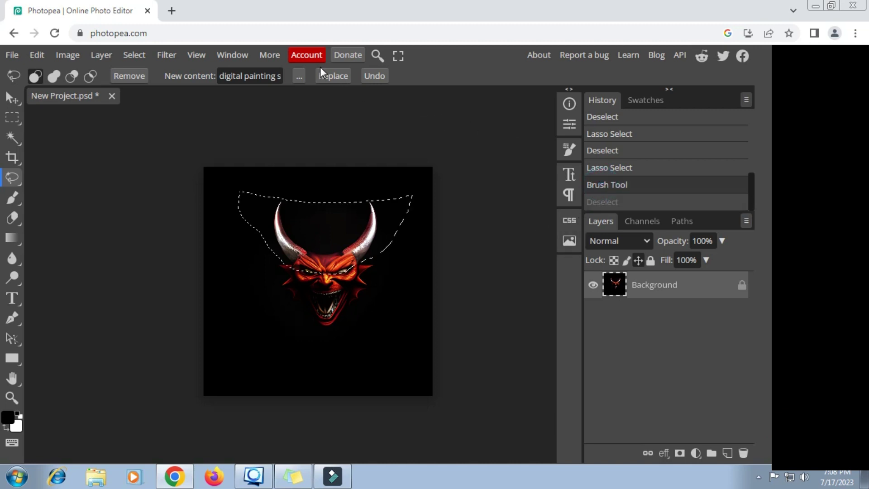
{"action": "left_click", "coordinate": [329, 75]}
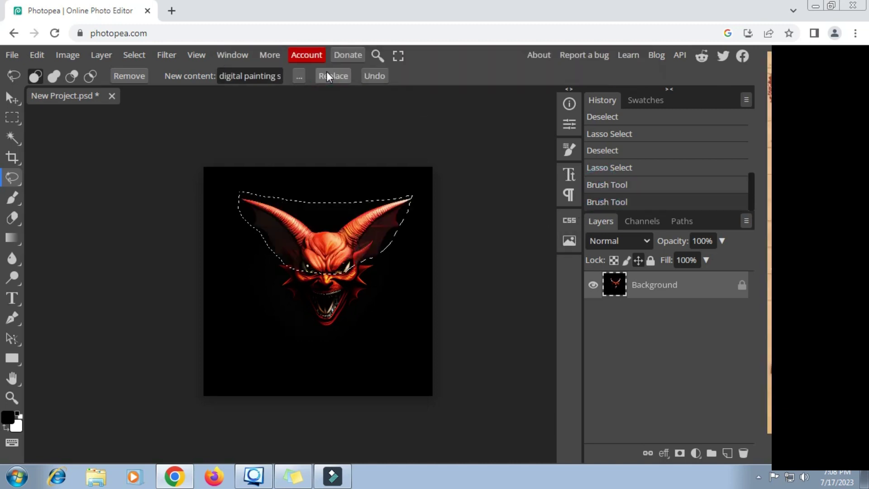
{"action": "left_click", "coordinate": [329, 195]}
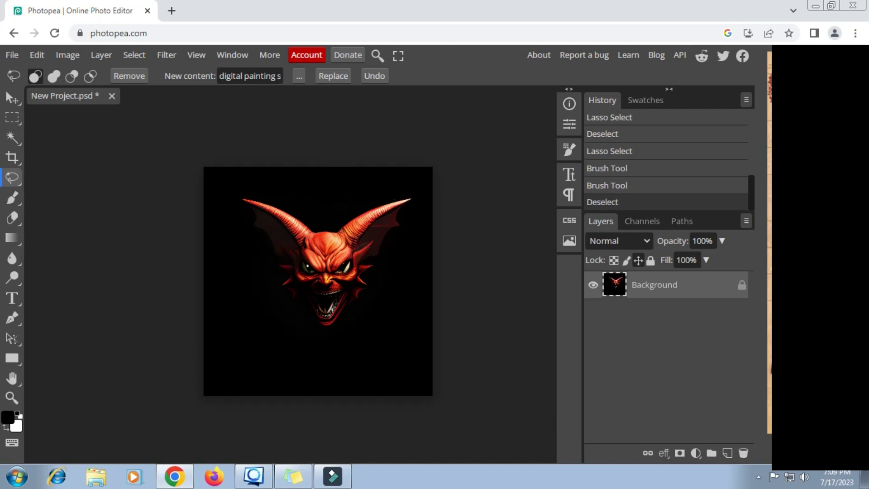
{"action": "mouse_move", "coordinate": [272, 314]}
{"action": "left_mouse_down"}
{"action": "mouse_move", "coordinate": [291, 298]}
{"action": "mouse_move", "coordinate": [384, 318]}
{"action": "mouse_move", "coordinate": [340, 281]}
{"action": "mouse_move", "coordinate": [284, 303]}
{"action": "mouse_move", "coordinate": [310, 341]}
{"action": "mouse_move", "coordinate": [370, 335]}
{"action": "mouse_move", "coordinate": [378, 320]}
{"action": "left_mouse_up"}
Regenerate the devil's mouth and jaw area twice, then deselect
{"action": "left_click", "coordinate": [384, 318]}
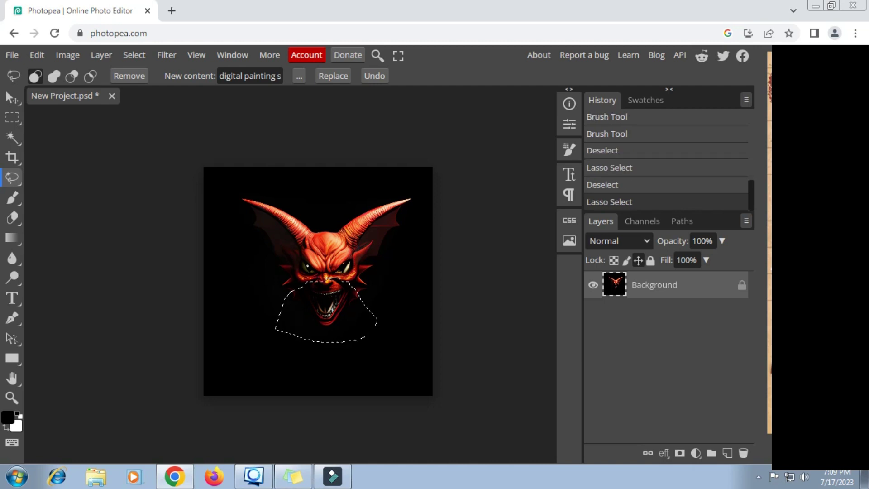
{"action": "left_click", "coordinate": [326, 75]}
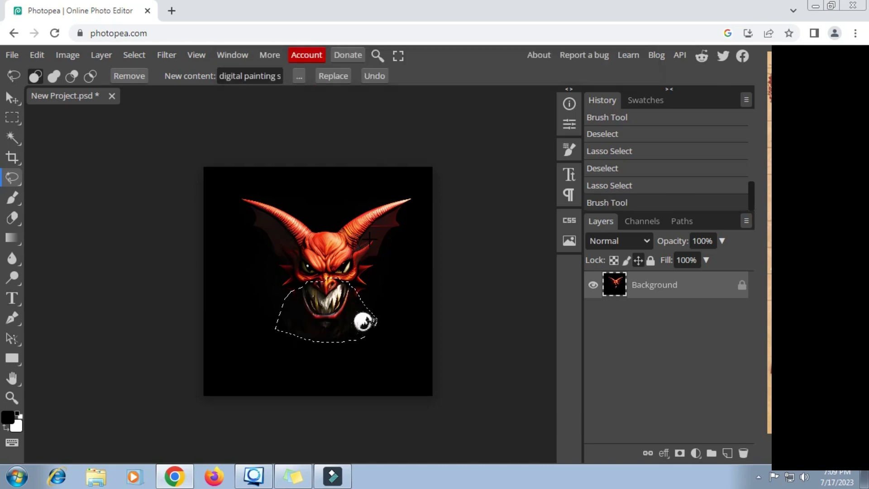
{"action": "left_click", "coordinate": [337, 76]}
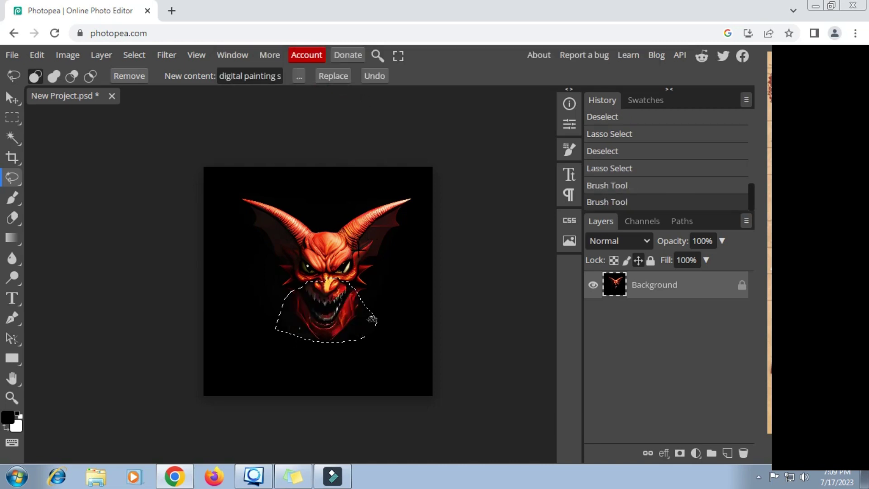
{"action": "key", "text": "ctrl+d"}
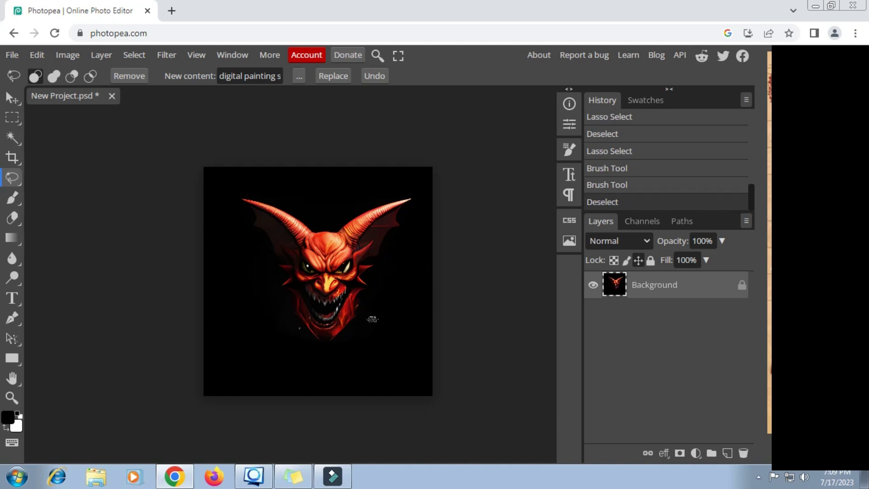
{"action": "mouse_move", "coordinate": [367, 310]}
{"action": "left_mouse_down"}
{"action": "mouse_move", "coordinate": [383, 333]}
{"action": "mouse_move", "coordinate": [367, 309]}
{"action": "left_mouse_up"}
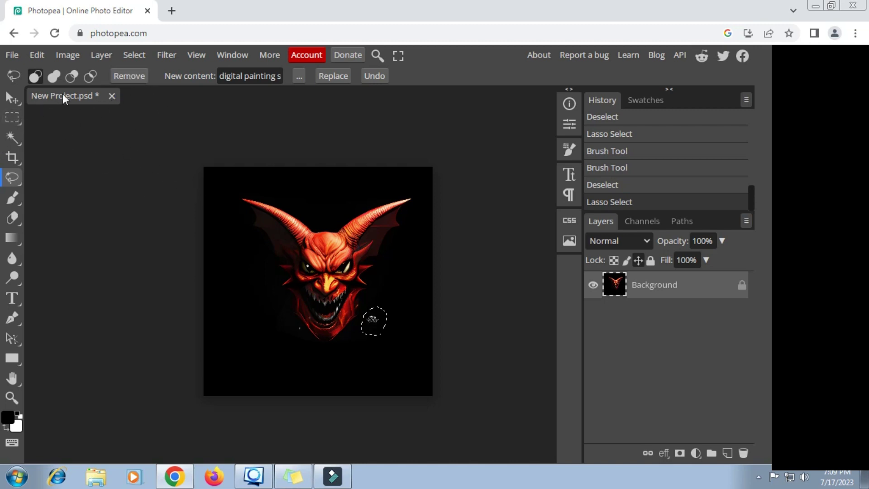
{"action": "left_click", "coordinate": [225, 250]}
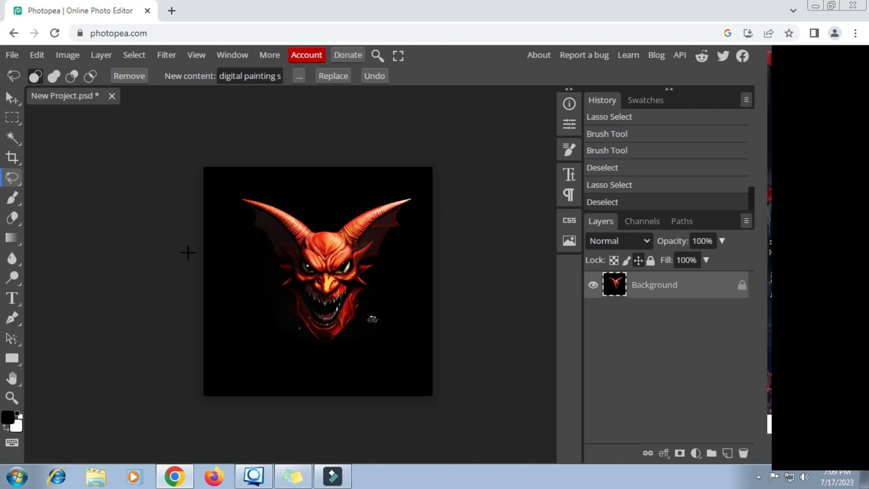
Paint out the white speck beside the jaw with a 139 px black brush
{"action": "left_click", "coordinate": [10, 219]}
{"action": "left_click", "coordinate": [13, 198]}
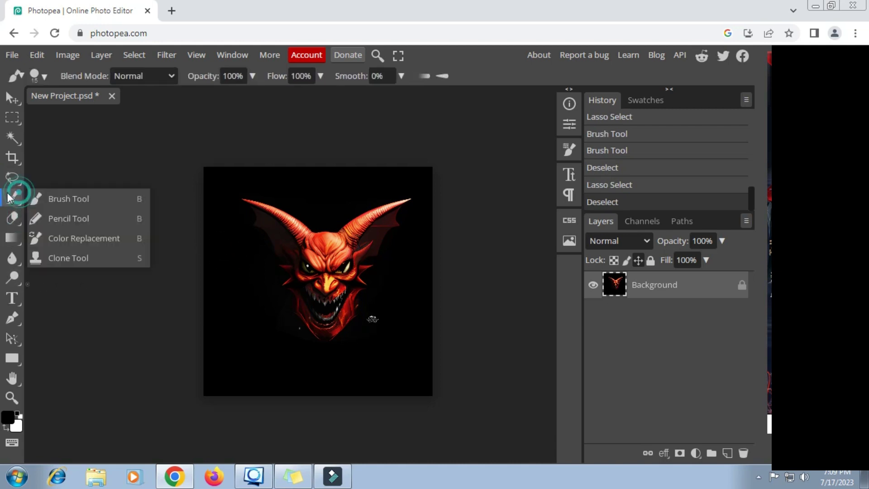
{"action": "left_click", "coordinate": [48, 197]}
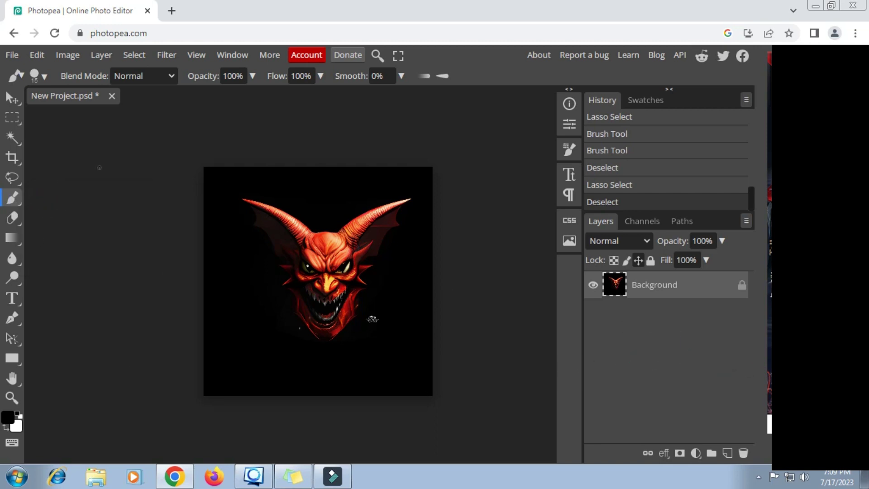
{"action": "right_click", "coordinate": [396, 259]}
{"action": "left_click", "coordinate": [501, 286]}
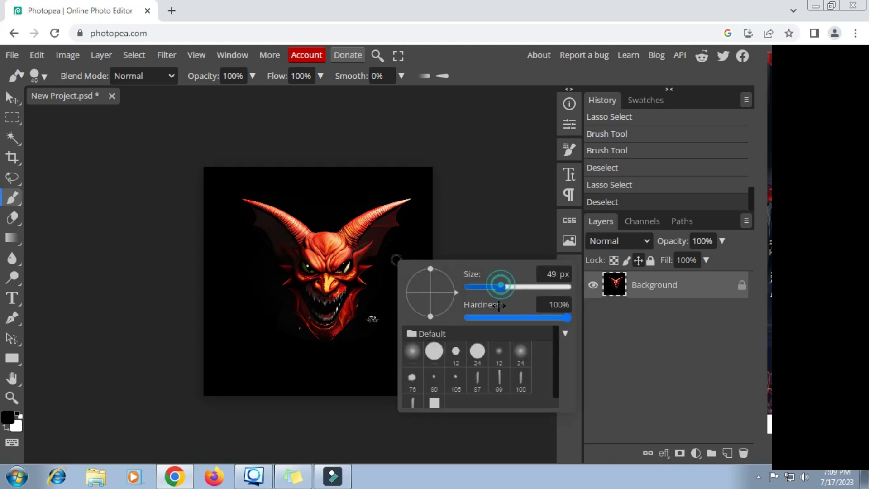
{"action": "left_click", "coordinate": [477, 351]}
{"action": "left_click", "coordinate": [516, 287]}
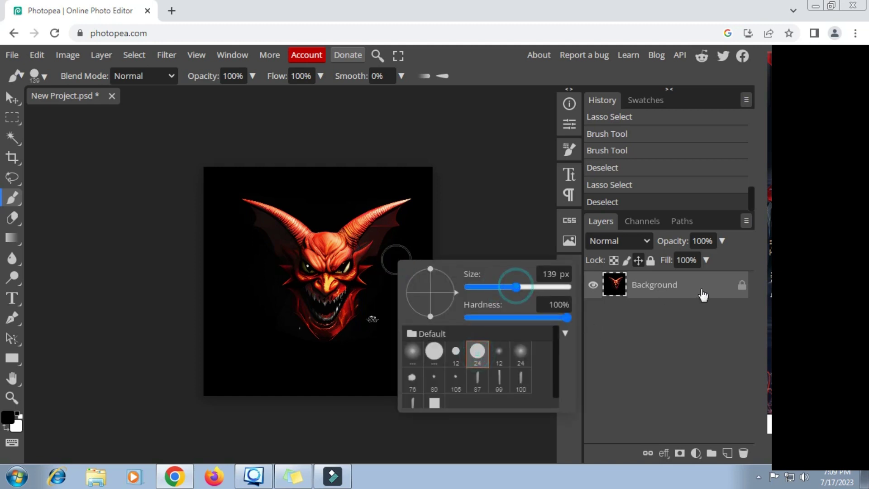
{"action": "left_click", "coordinate": [741, 285]}
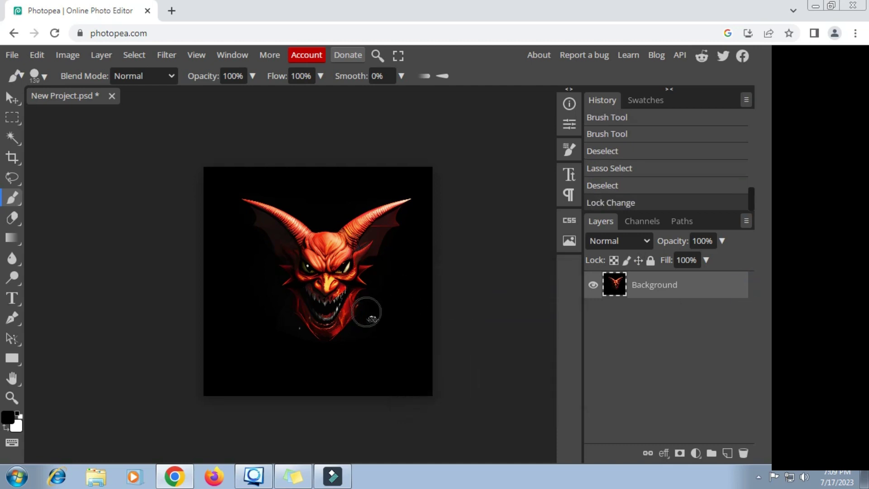
{"action": "left_click_drag", "start_coordinate": [368, 310], "coordinate": [378, 317]}
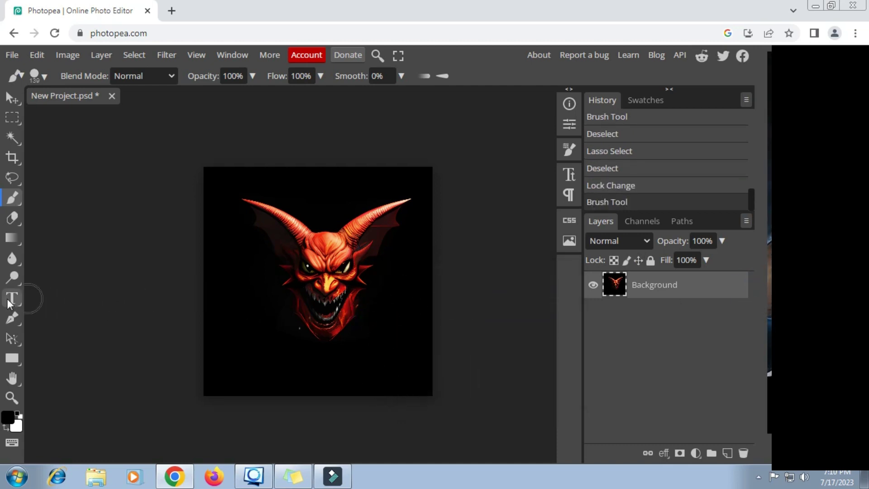
Start a centre-aligned text box below the devil face
{"action": "key", "text": "t"}
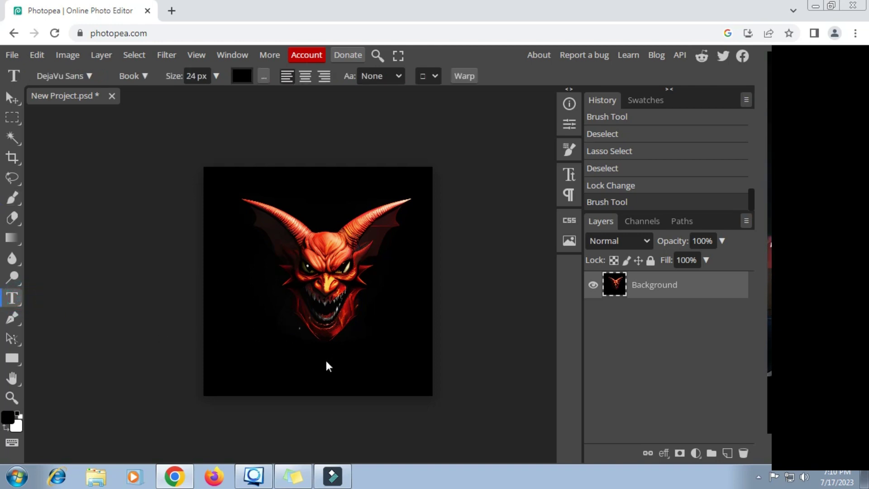
{"action": "left_click", "coordinate": [325, 361]}
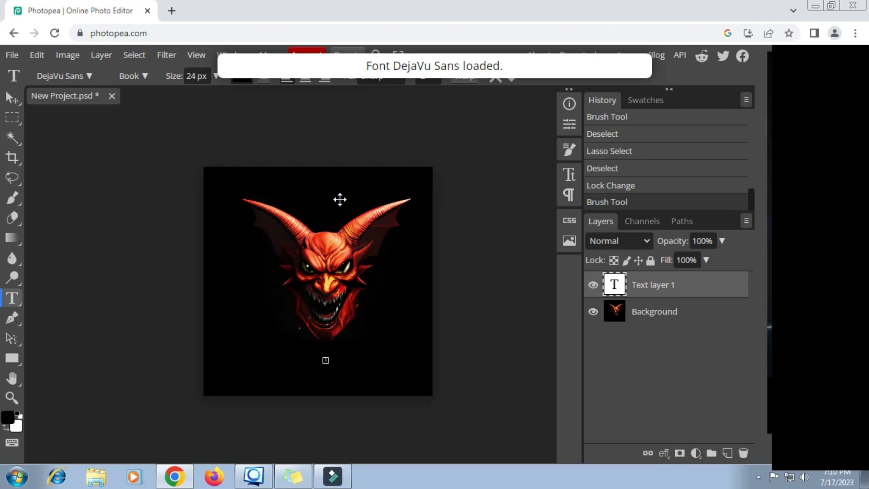
{"action": "left_click", "coordinate": [307, 81]}
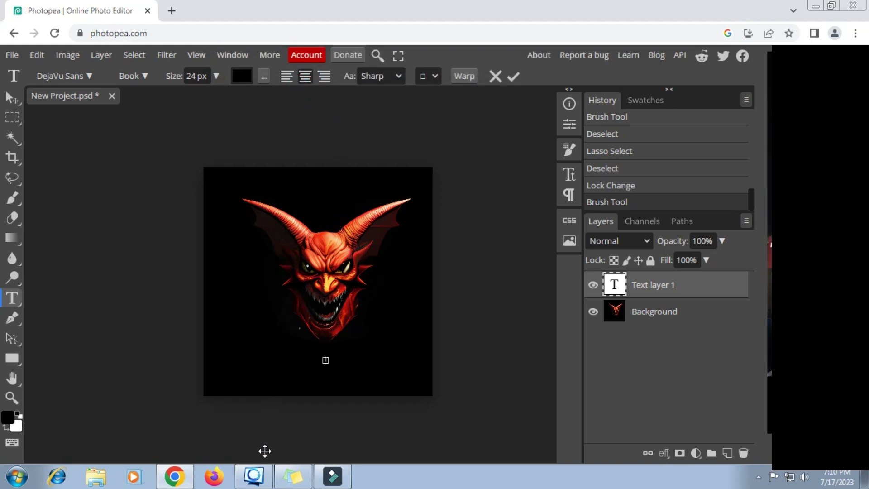
Paste 'HellraiseR' from the sticky note into the text box and select it all
{"action": "left_click", "coordinate": [293, 476]}
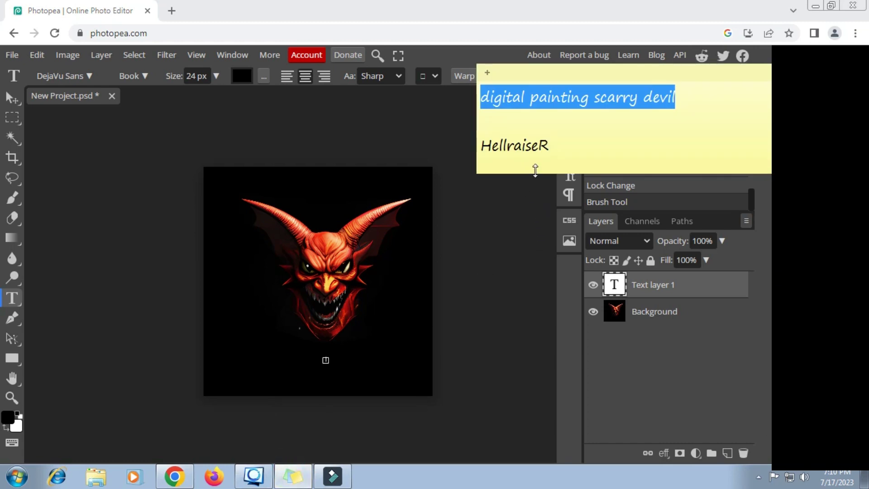
{"action": "left_click_drag", "start_coordinate": [550, 145], "coordinate": [478, 156]}
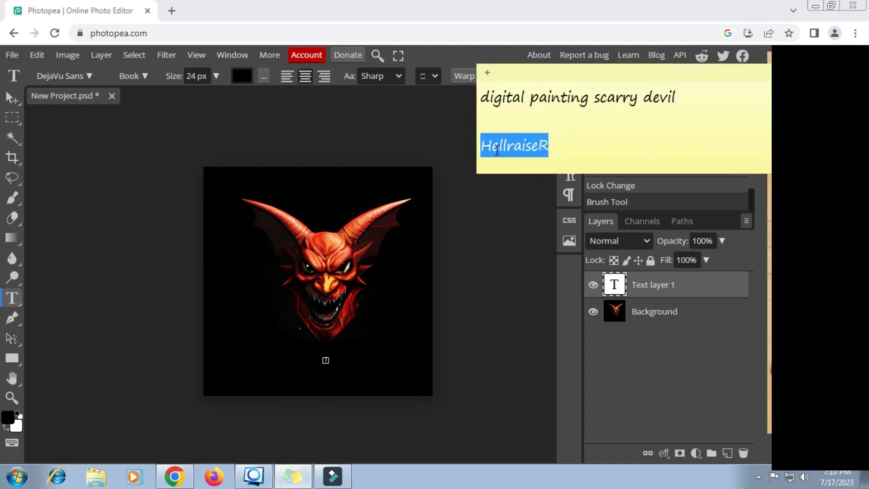
{"action": "right_click", "coordinate": [496, 151]}
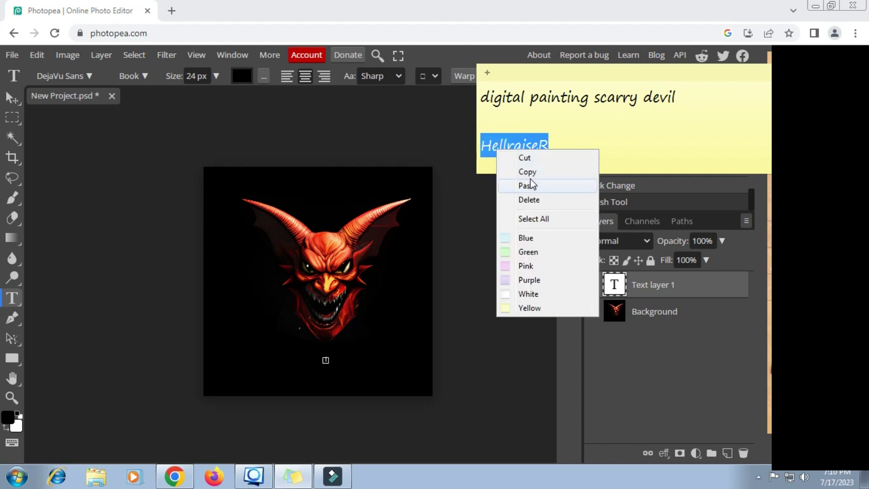
{"action": "left_click", "coordinate": [530, 173]}
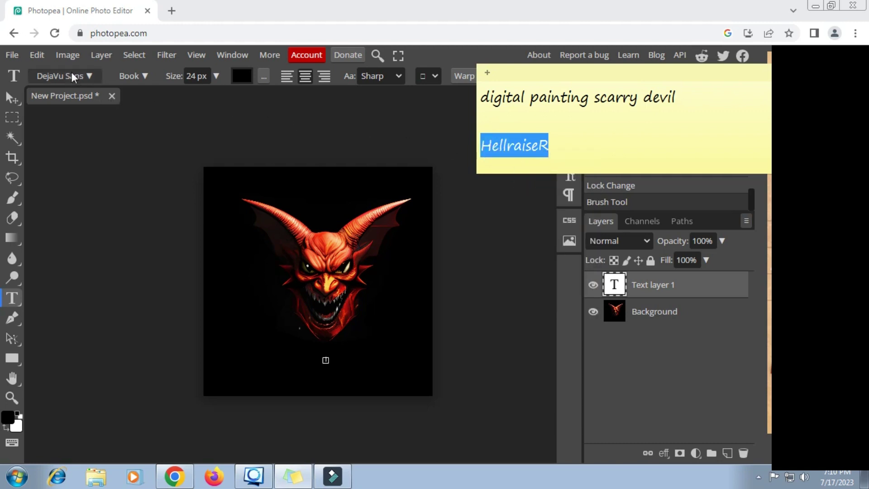
{"action": "left_click", "coordinate": [36, 56]}
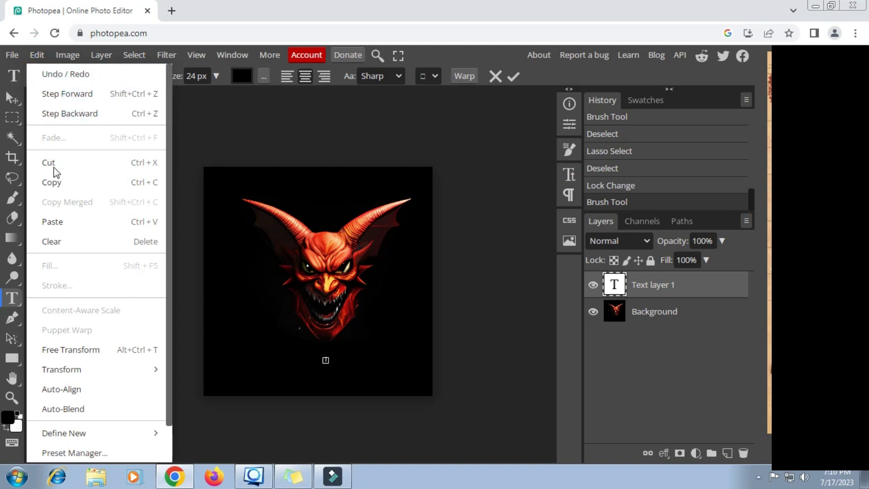
{"action": "left_click", "coordinate": [53, 225]}
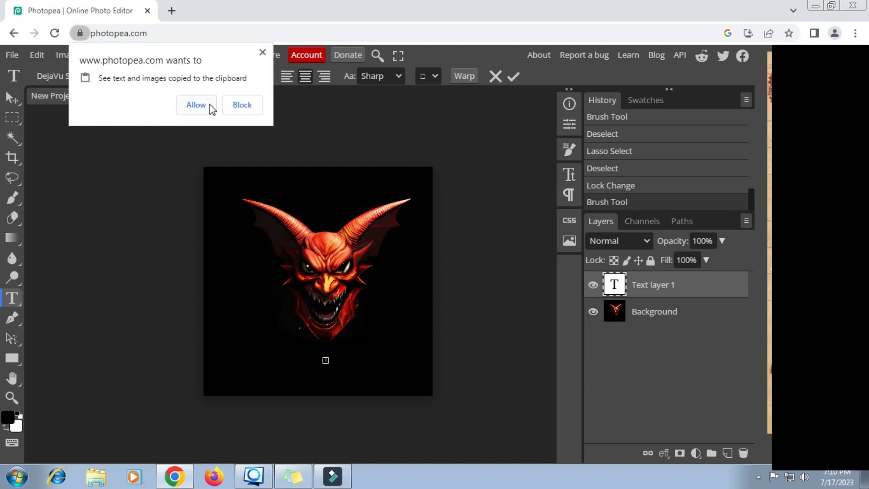
{"action": "left_click", "coordinate": [194, 107]}
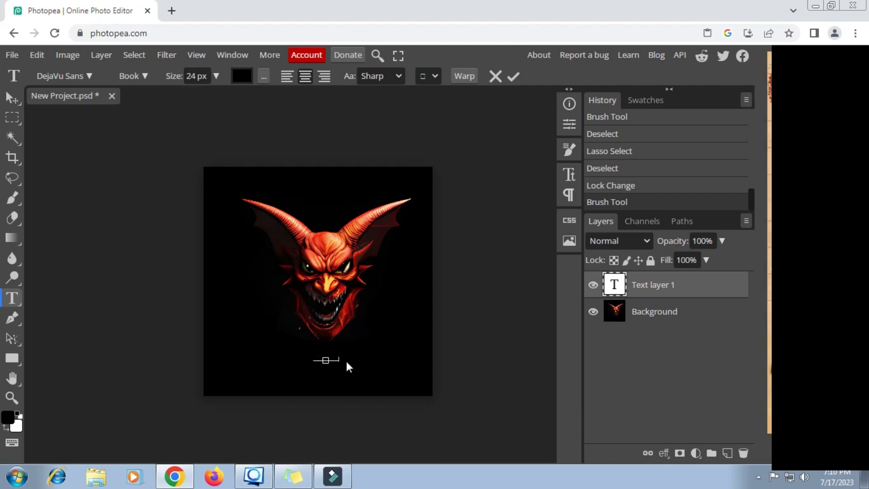
{"action": "key", "text": "ctrl+a"}
Set the HellraiseR text colour to white (ffffff) and its size to 132 px
{"action": "left_click", "coordinate": [241, 76]}
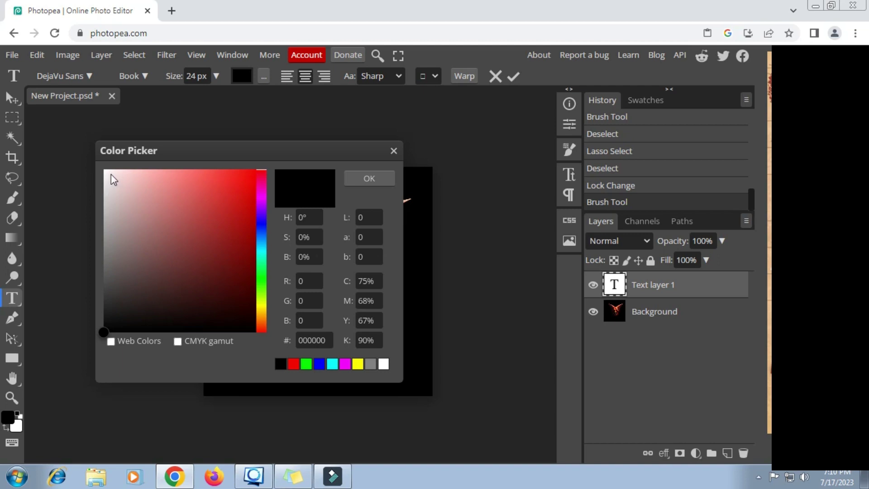
{"action": "left_click_drag", "start_coordinate": [110, 175], "coordinate": [103, 169]}
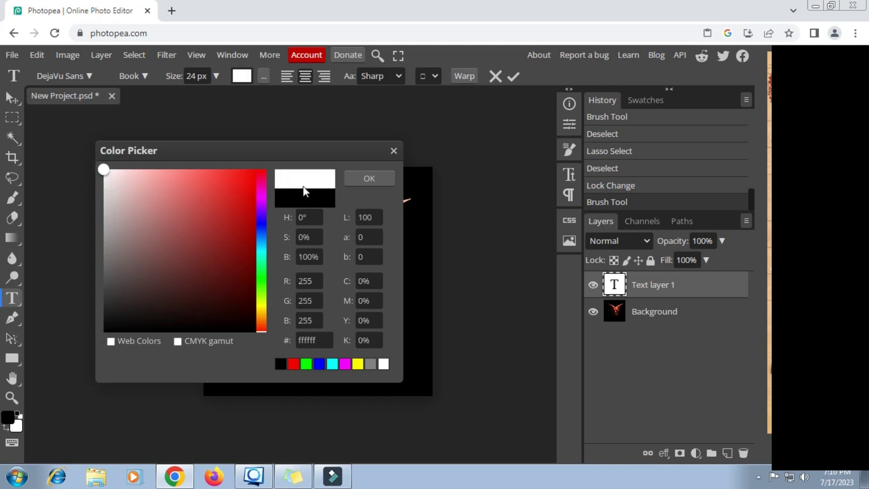
{"action": "left_click", "coordinate": [359, 177]}
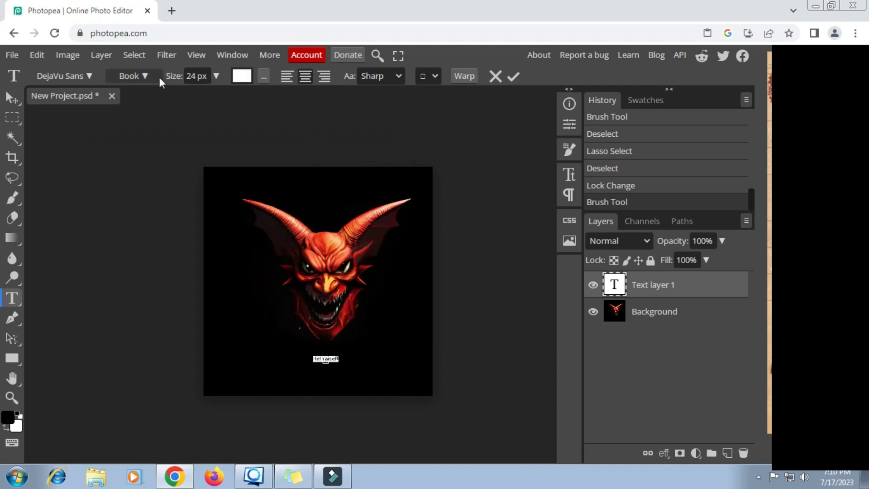
{"action": "left_click_drag", "start_coordinate": [174, 76], "coordinate": [227, 92]}
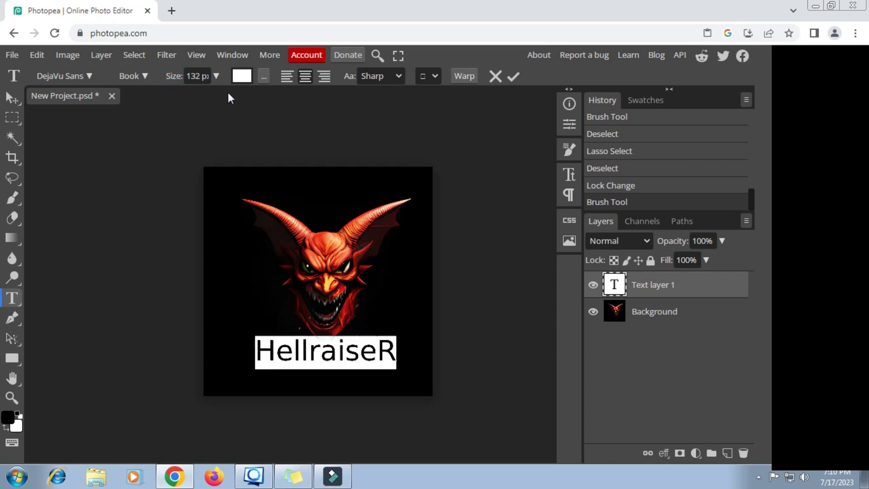
Apply the Griffin font to HellraiseR, enlarge it to 198 px, and commit the text
{"action": "left_click", "coordinate": [89, 76]}
{"action": "scroll", "coordinate": [81, 240], "scroll_direction": "down", "scroll_amount": 5}
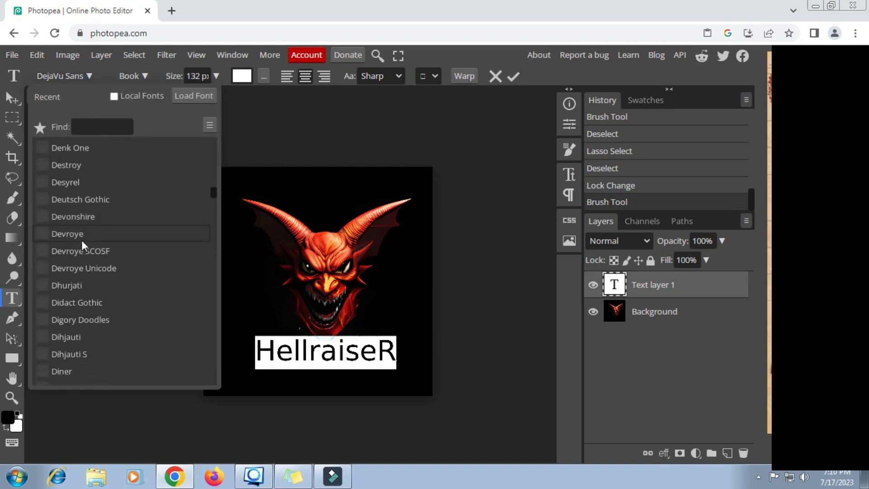
{"action": "scroll", "coordinate": [82, 240], "scroll_direction": "down", "scroll_amount": 5}
{"action": "scroll", "coordinate": [82, 239], "scroll_direction": "down", "scroll_amount": 5}
{"action": "scroll", "coordinate": [81, 239], "scroll_direction": "down", "scroll_amount": 5}
{"action": "scroll", "coordinate": [81, 239], "scroll_direction": "down", "scroll_amount": 5}
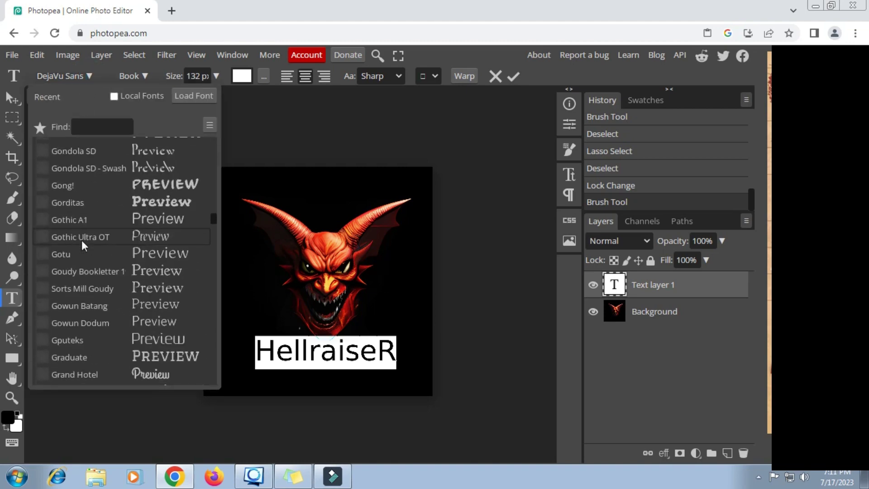
{"action": "scroll", "coordinate": [81, 240], "scroll_direction": "down", "scroll_amount": 5}
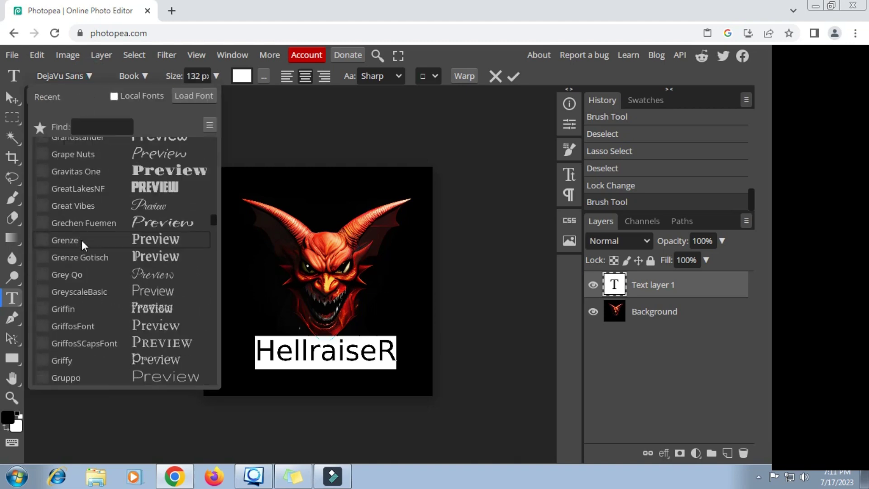
{"action": "left_click", "coordinate": [85, 308]}
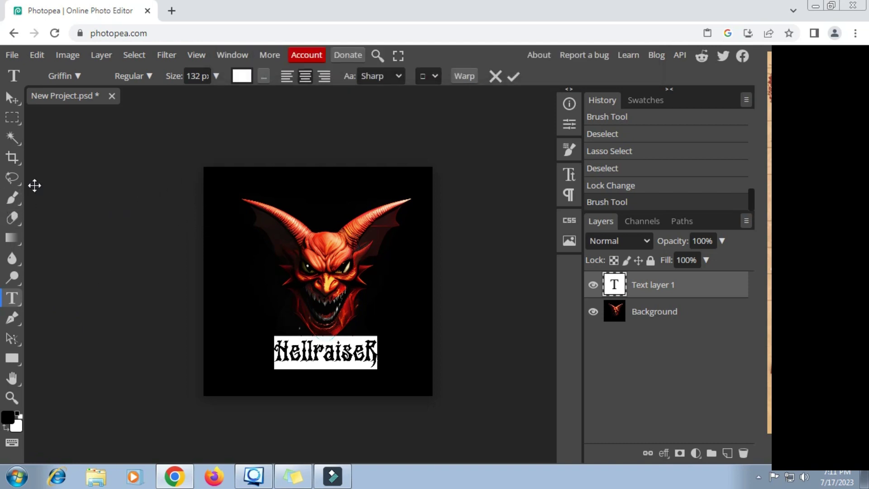
{"action": "left_click_drag", "start_coordinate": [172, 80], "coordinate": [206, 79]}
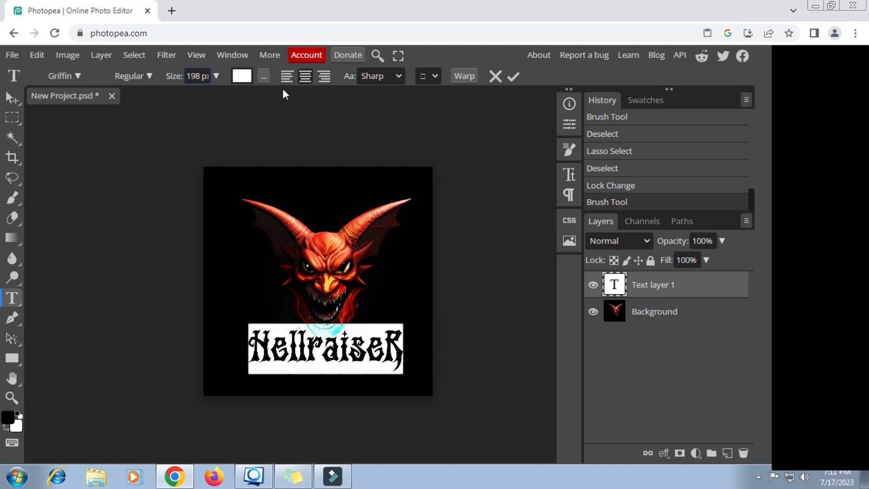
{"action": "left_click", "coordinate": [513, 77]}
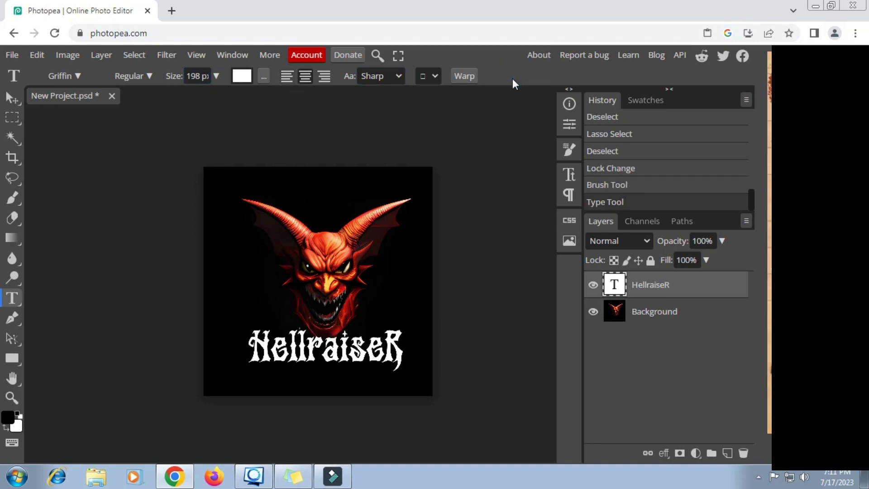
Rasterize the HellraiseR layer and open its Blending Options
{"action": "right_click", "coordinate": [667, 289]}
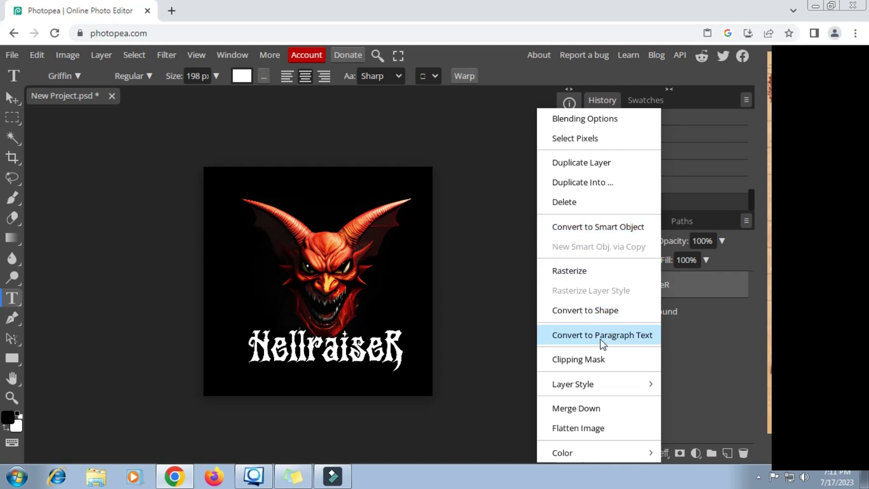
{"action": "left_click", "coordinate": [702, 286]}
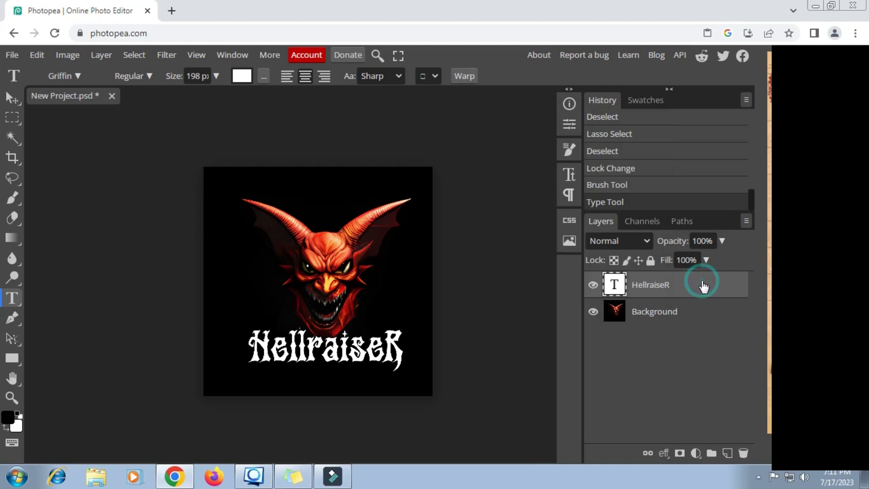
{"action": "right_click", "coordinate": [701, 282]}
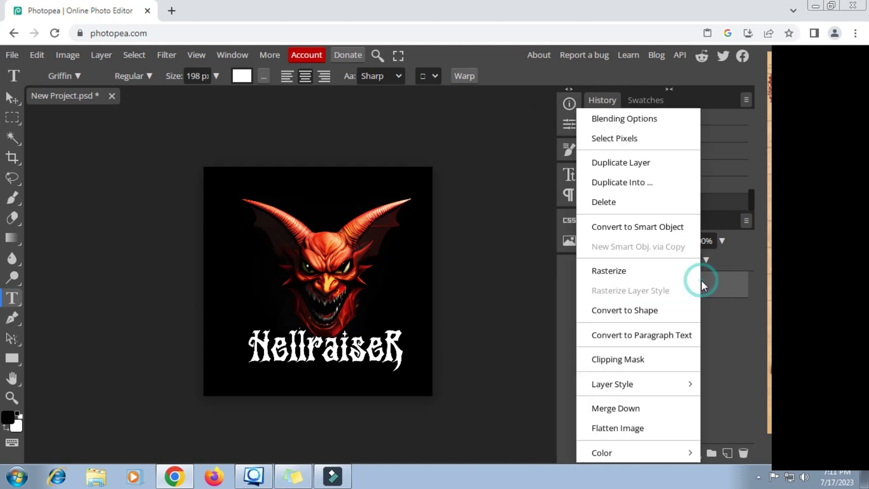
{"action": "left_click", "coordinate": [610, 272]}
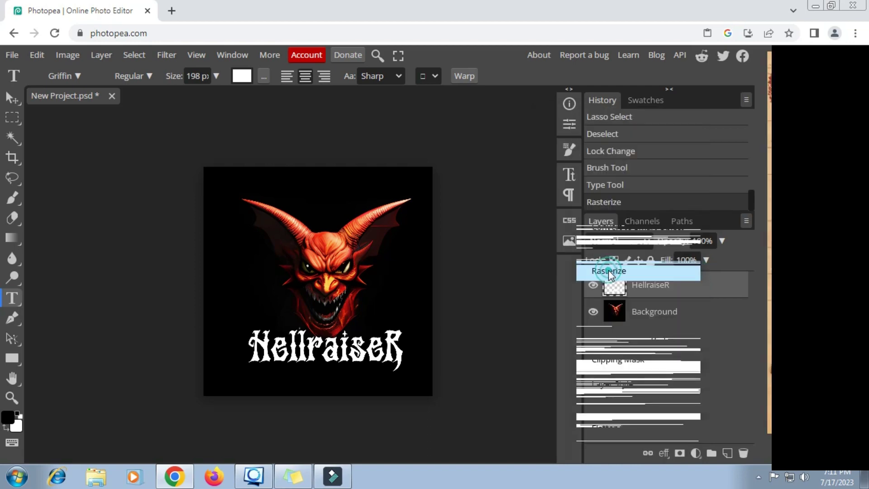
{"action": "right_click", "coordinate": [639, 286]}
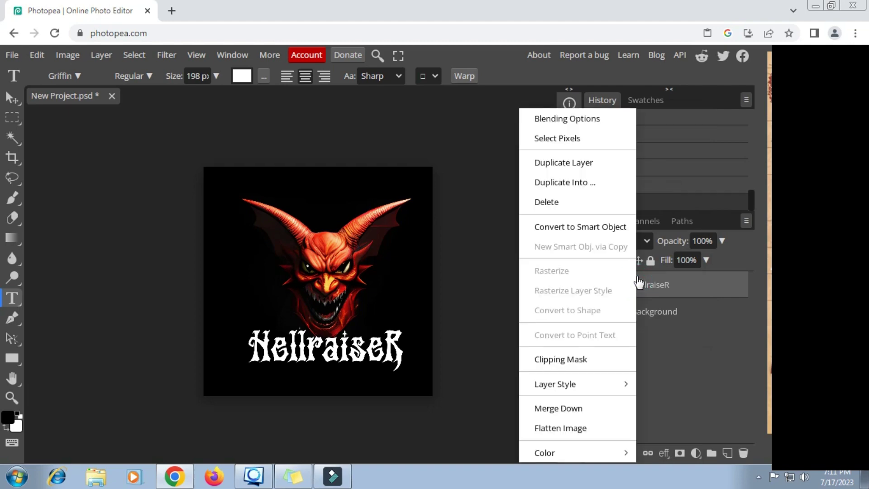
{"action": "left_click", "coordinate": [555, 122]}
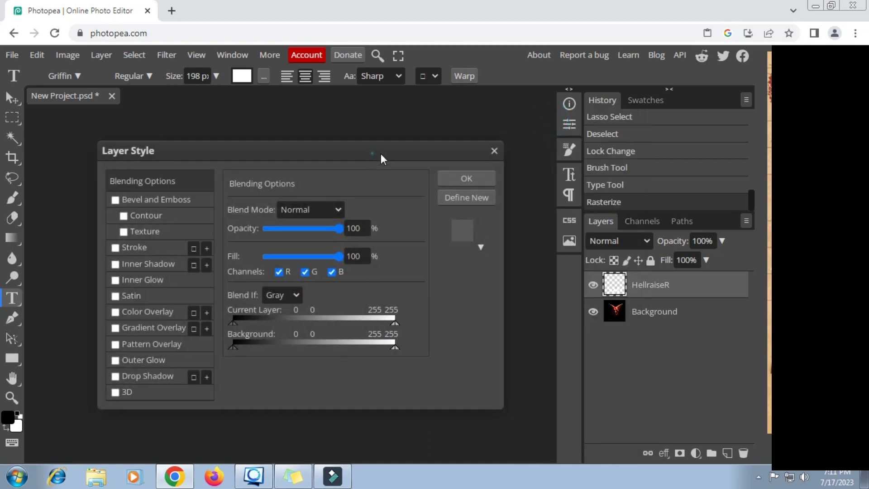
Add a gradient overlay to the HellraiseR text and make its left stop red
{"action": "left_click_drag", "start_coordinate": [381, 153], "coordinate": [666, 143]}
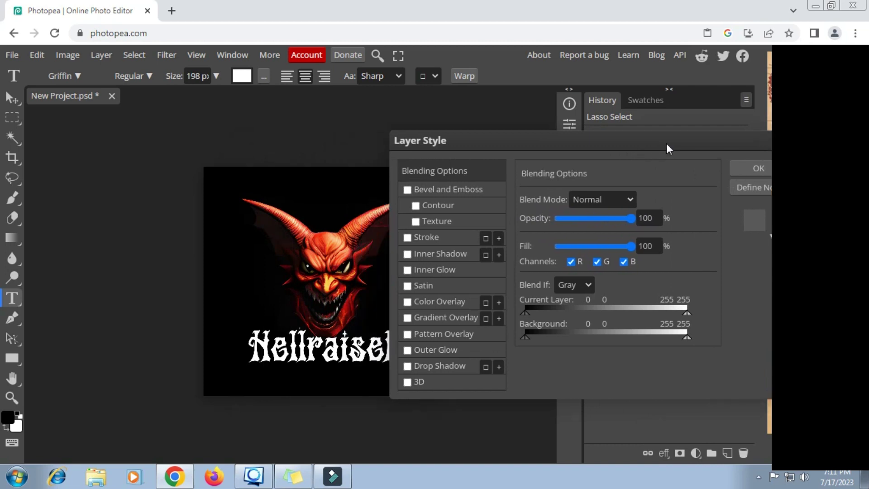
{"action": "left_click", "coordinate": [424, 319]}
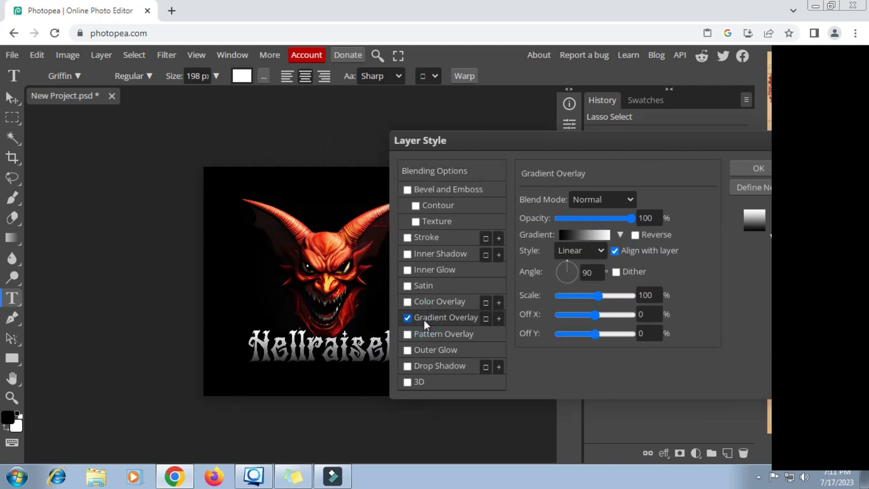
{"action": "left_click", "coordinate": [586, 234]}
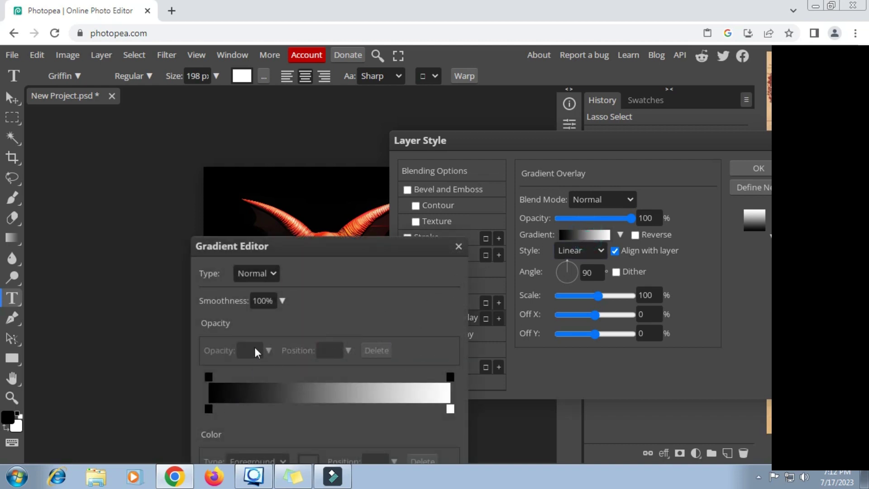
{"action": "left_click_drag", "start_coordinate": [349, 245], "coordinate": [466, 155]}
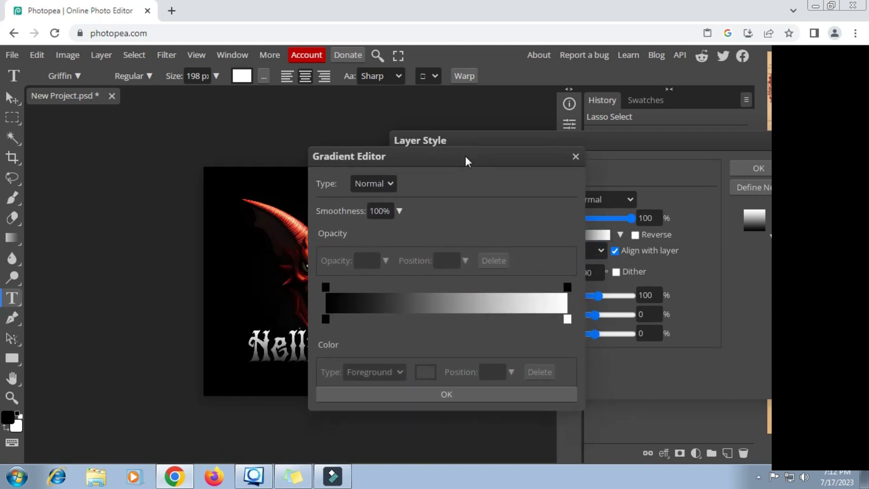
{"action": "left_click", "coordinate": [327, 321]}
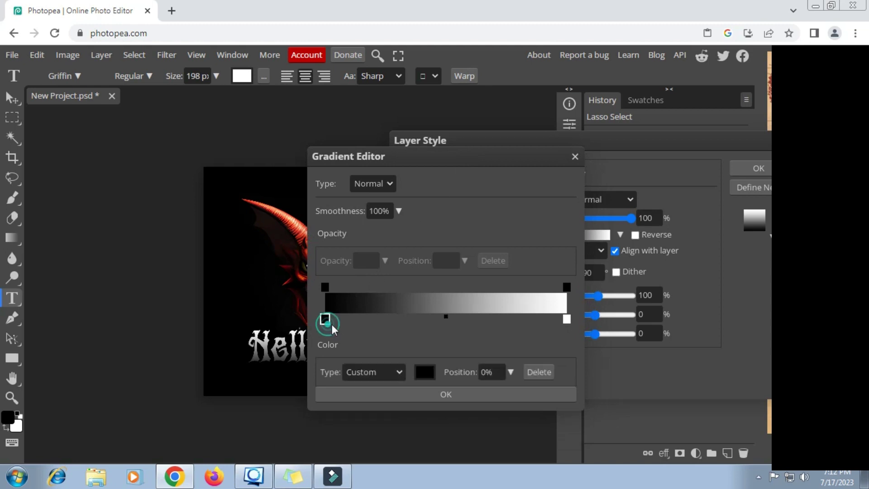
{"action": "left_click", "coordinate": [428, 374]}
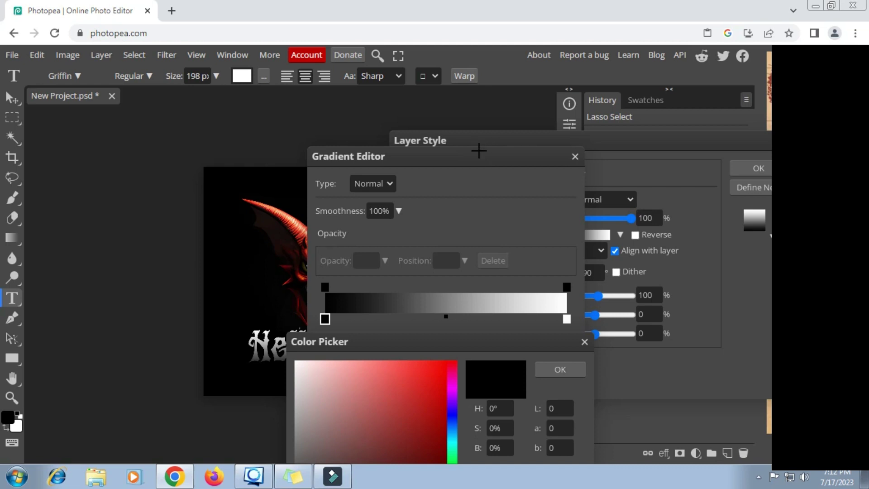
{"action": "left_click", "coordinate": [479, 330]}
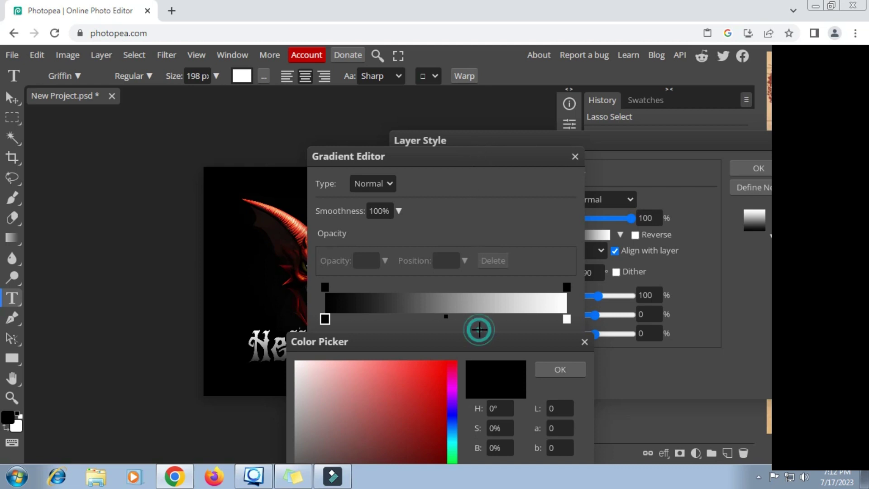
{"action": "left_click_drag", "start_coordinate": [428, 375], "coordinate": [445, 392]}
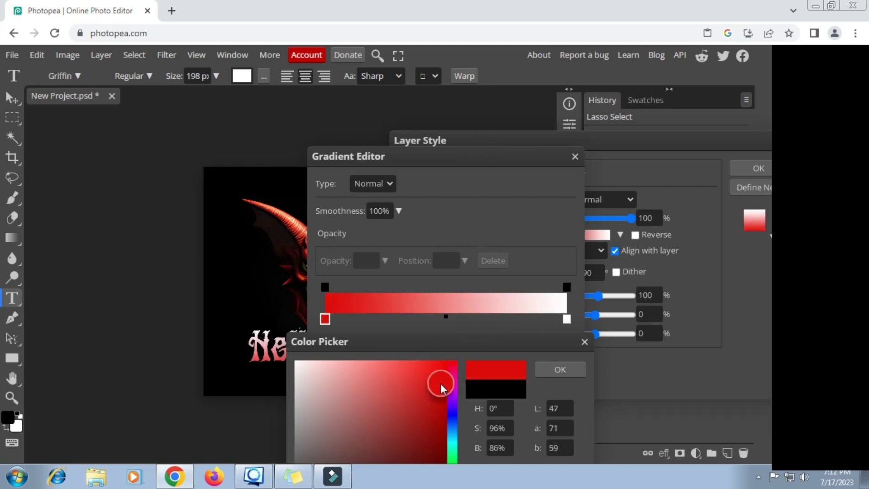
{"action": "left_click", "coordinate": [534, 371]}
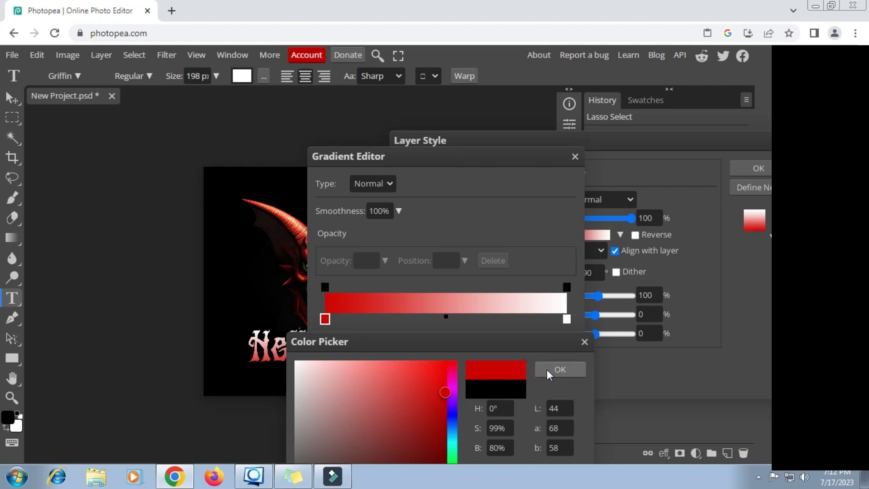
{"action": "left_click", "coordinate": [547, 369]}
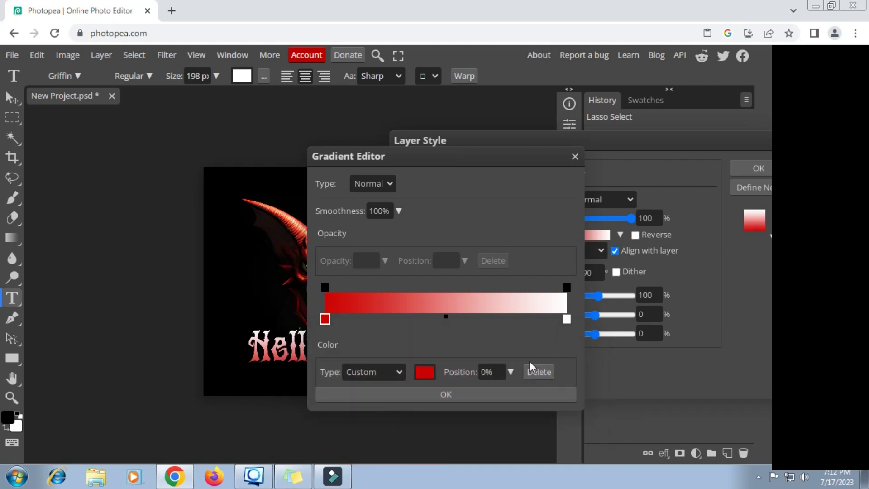
Set the gradient's right stop to yellow and accept the red-to-yellow gradient
{"action": "left_click", "coordinate": [566, 319]}
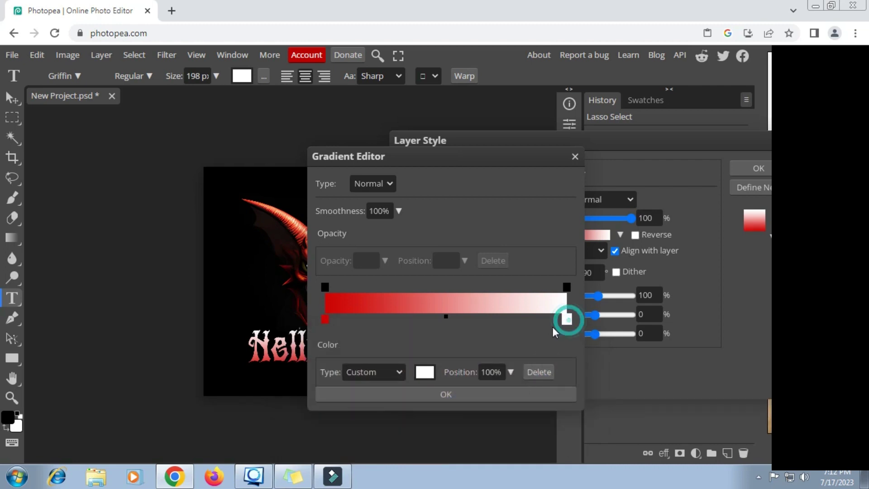
{"action": "left_click", "coordinate": [425, 372]}
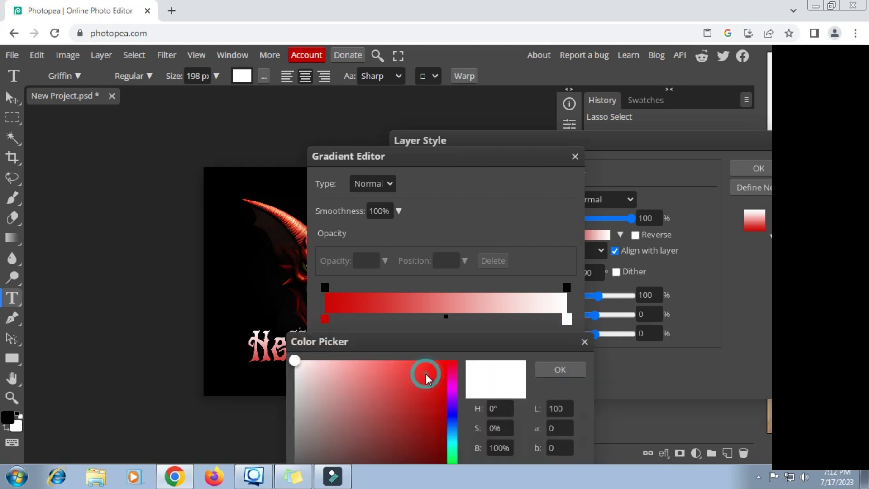
{"action": "left_click_drag", "start_coordinate": [467, 347], "coordinate": [501, 164]}
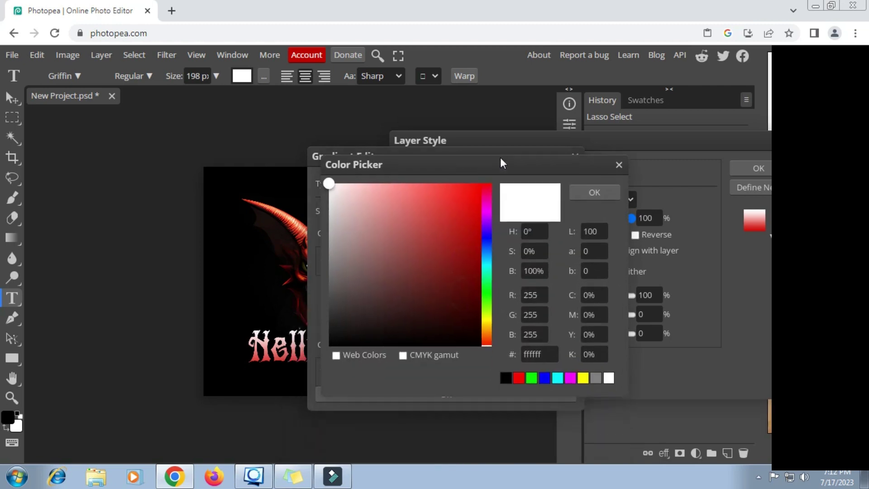
{"action": "left_click", "coordinate": [583, 372]}
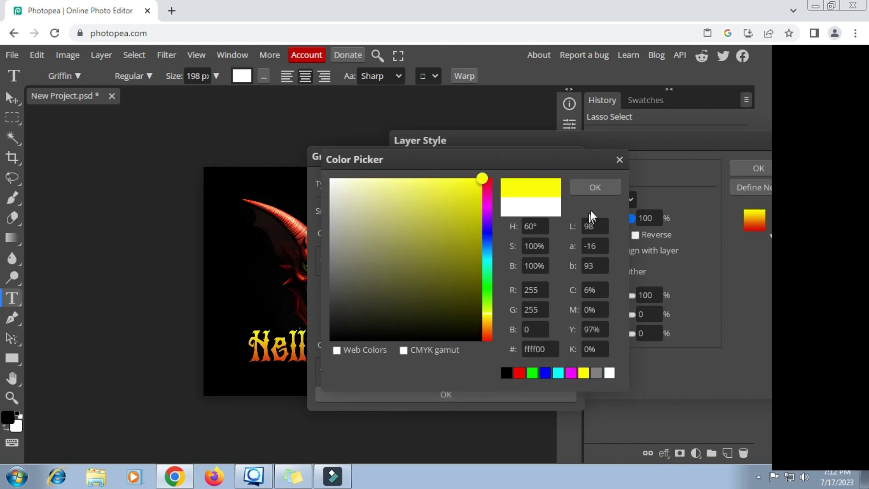
{"action": "left_click", "coordinate": [595, 187]}
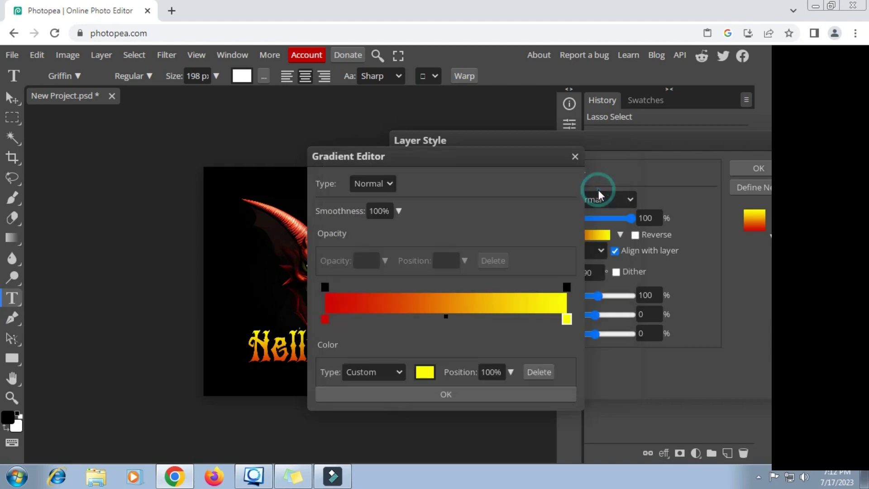
{"action": "left_click", "coordinate": [448, 398]}
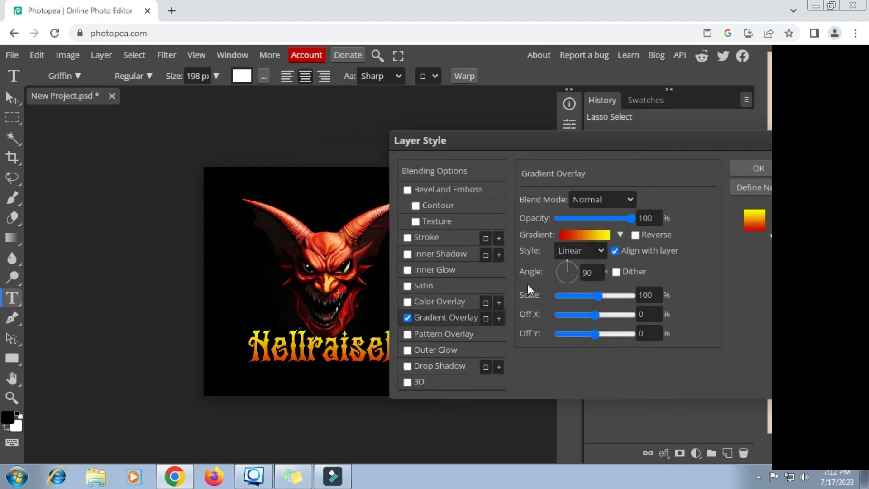
Apply the gradient style and rasterize the HellraiseR layer style into its pixels
{"action": "left_click", "coordinate": [740, 172]}
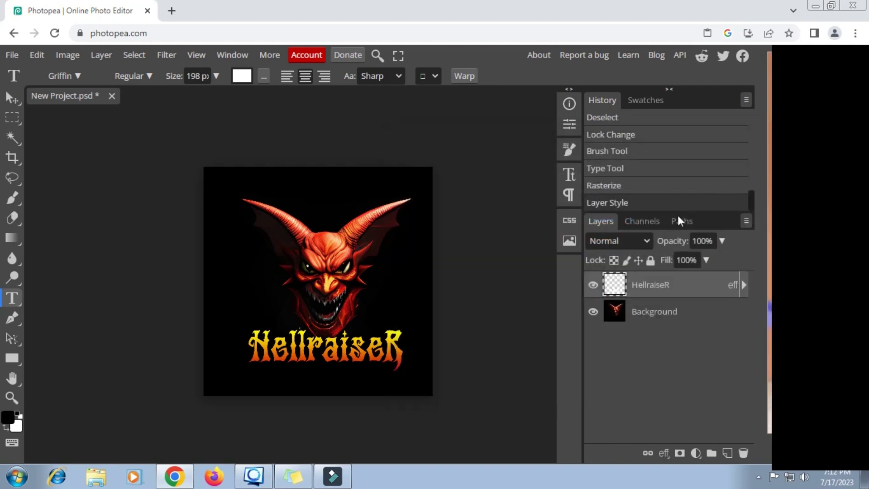
{"action": "right_click", "coordinate": [642, 290]}
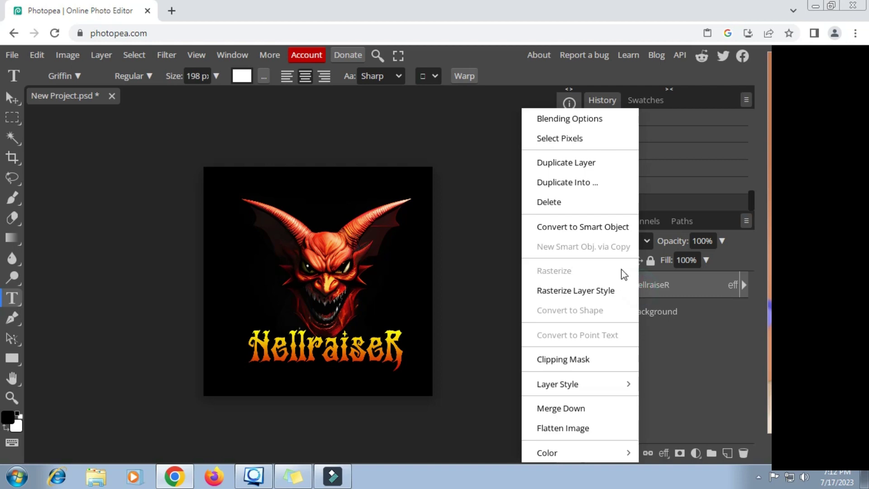
{"action": "left_click", "coordinate": [544, 292]}
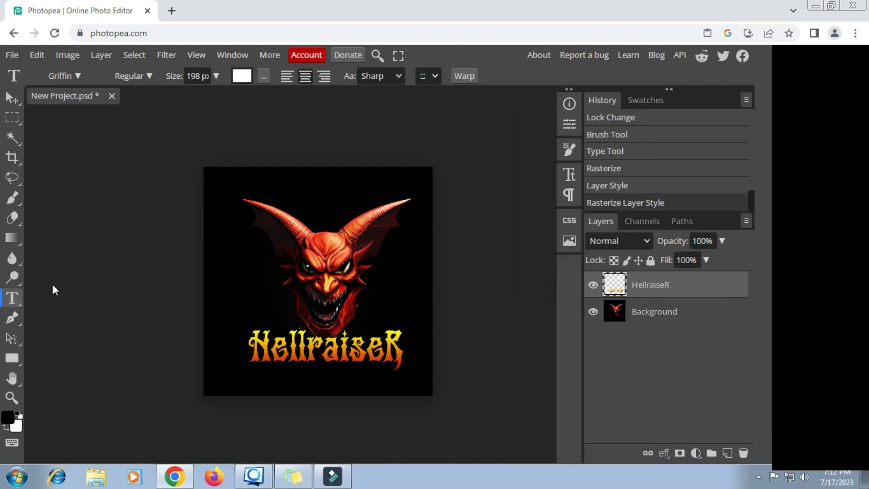
Start a Free Transform on the HellraiseR text and list its transform options
{"action": "left_click", "coordinate": [12, 118]}
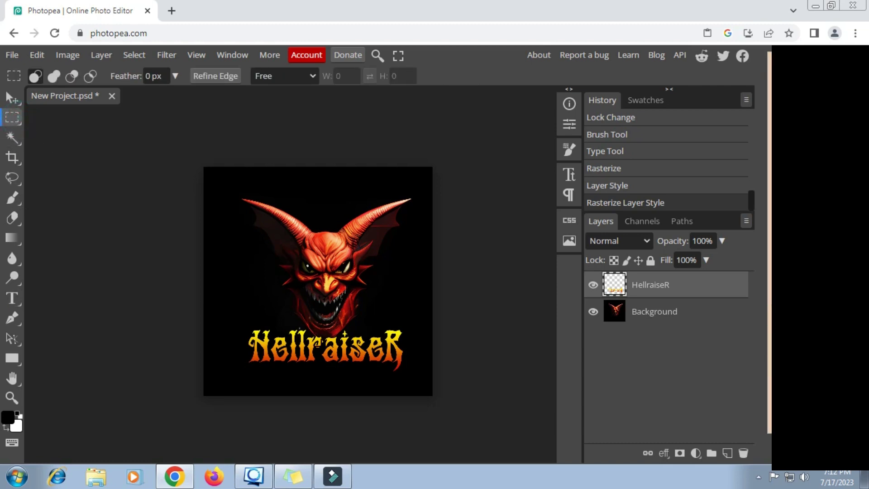
{"action": "right_click", "coordinate": [322, 349]}
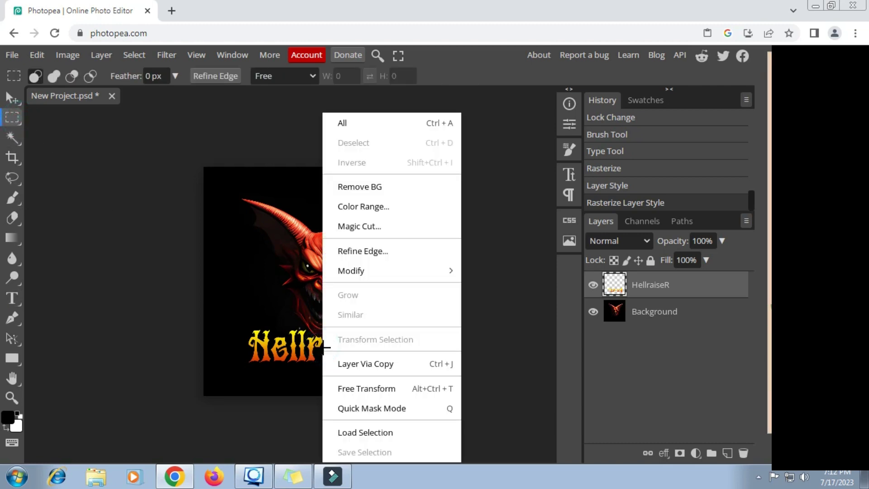
{"action": "left_click", "coordinate": [361, 390]}
{"action": "right_click", "coordinate": [346, 352]}
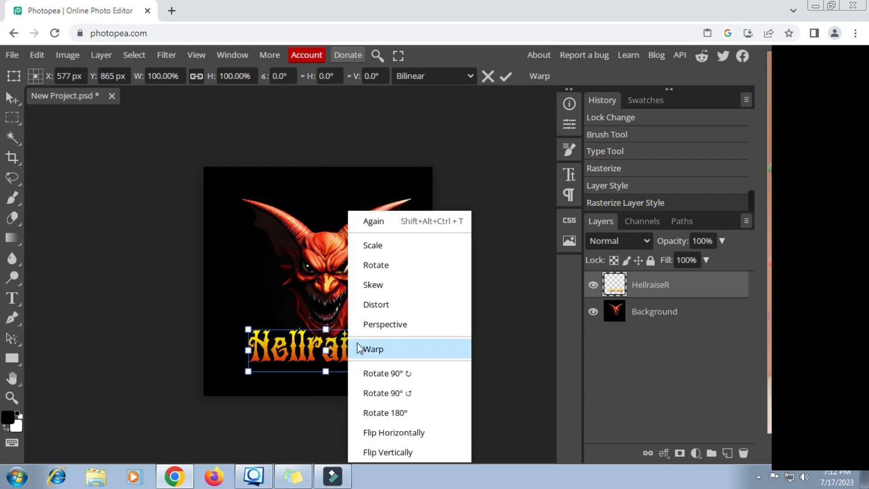
Warp the HellraiseR text by raising its top corners and lifting its bottom edge, then commit
{"action": "left_click", "coordinate": [368, 352]}
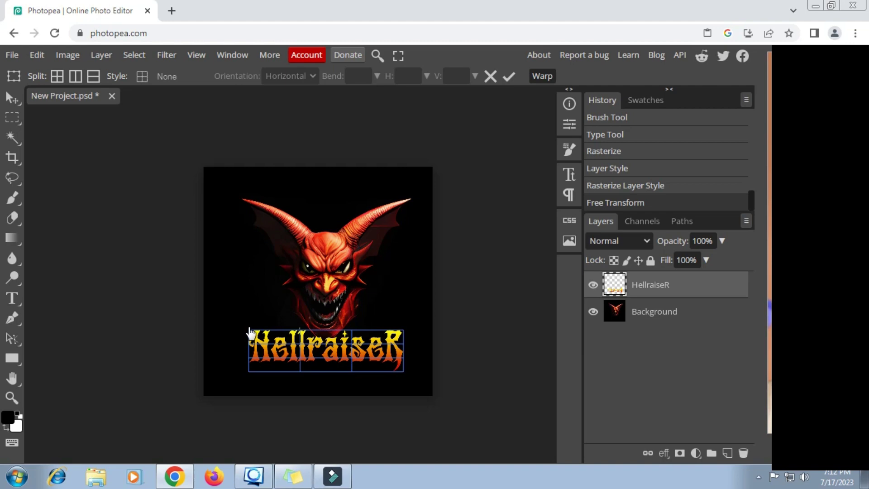
{"action": "left_click_drag", "start_coordinate": [249, 329], "coordinate": [246, 288]}
{"action": "left_click_drag", "start_coordinate": [403, 330], "coordinate": [398, 281]}
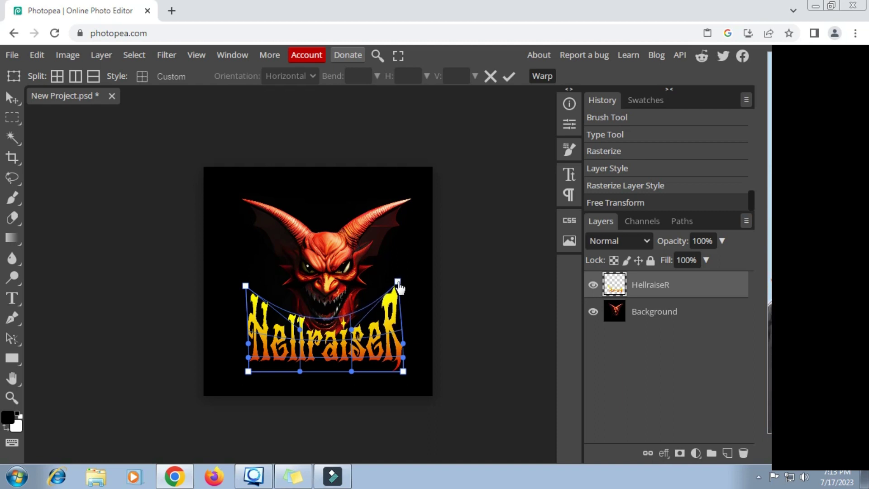
{"action": "left_click_drag", "start_coordinate": [398, 282], "coordinate": [400, 281]}
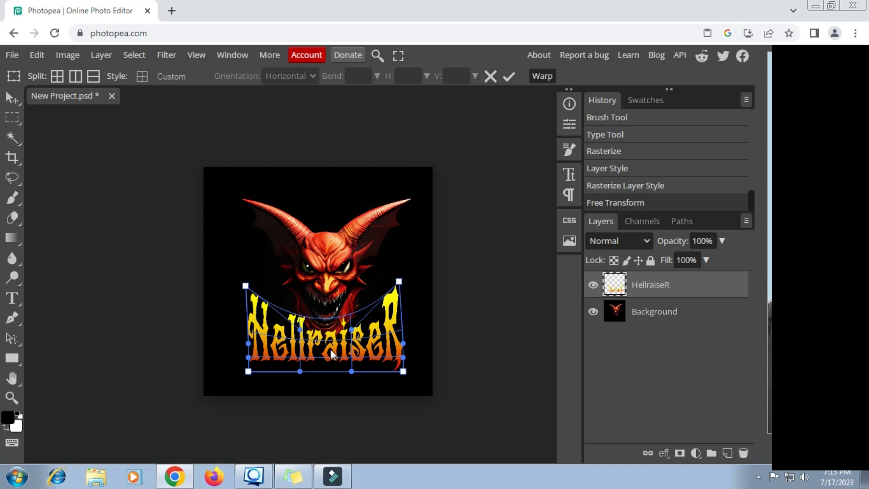
{"action": "left_click_drag", "start_coordinate": [328, 369], "coordinate": [327, 365]}
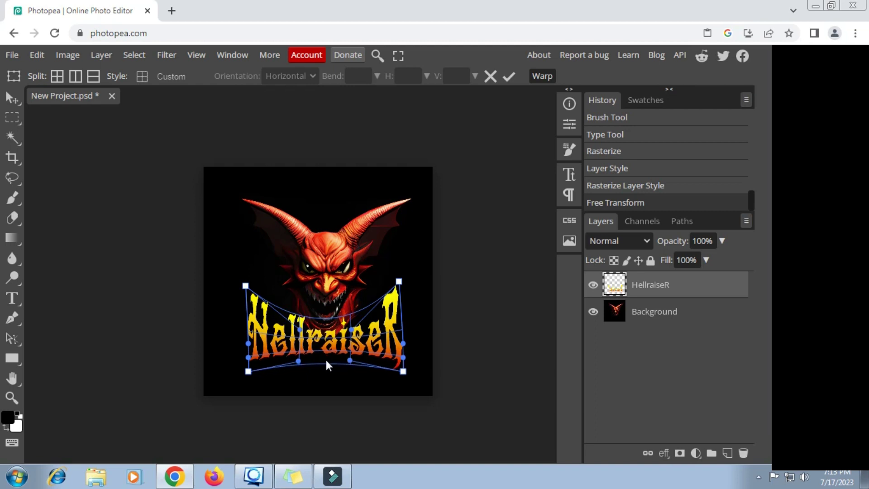
{"action": "left_click", "coordinate": [507, 76]}
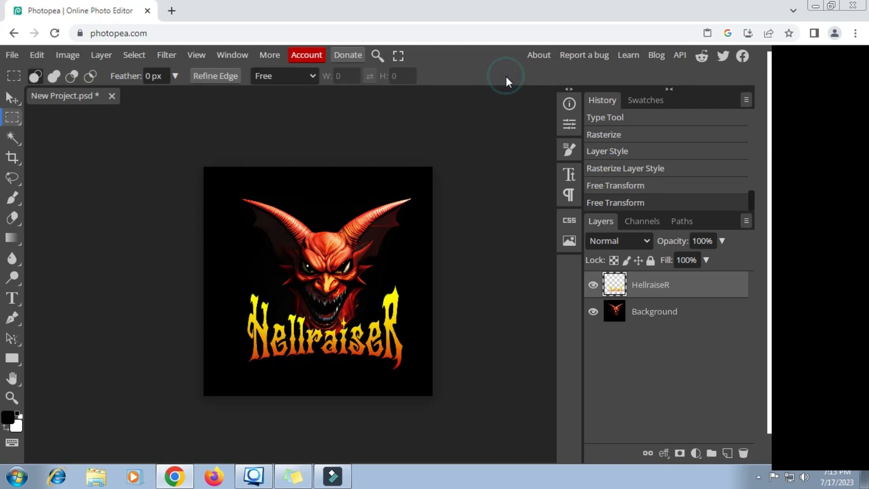
Move the text down to sit just beneath the devil face's chin
{"action": "left_click", "coordinate": [9, 99]}
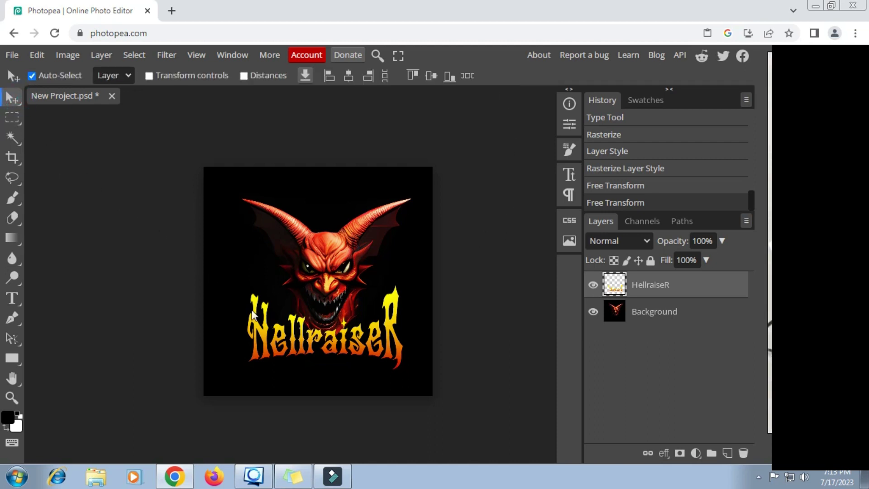
{"action": "left_click_drag", "start_coordinate": [258, 331], "coordinate": [260, 347]}
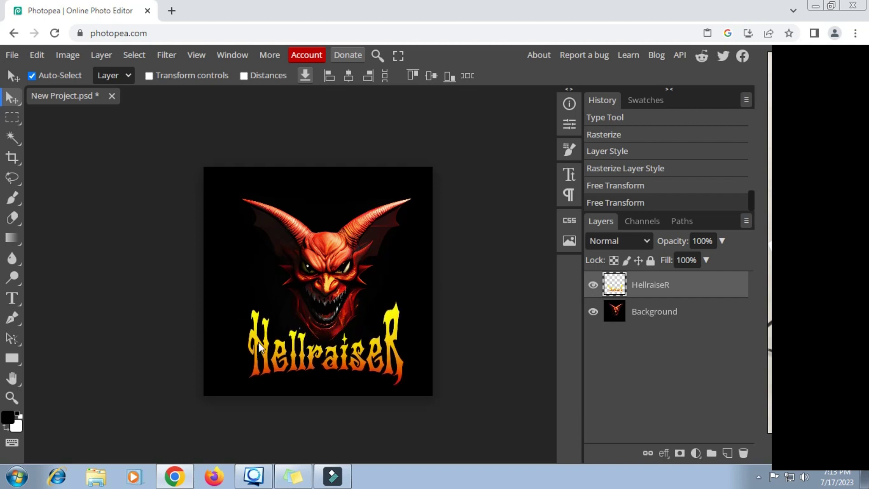
{"action": "left_click_drag", "start_coordinate": [258, 341], "coordinate": [259, 341]}
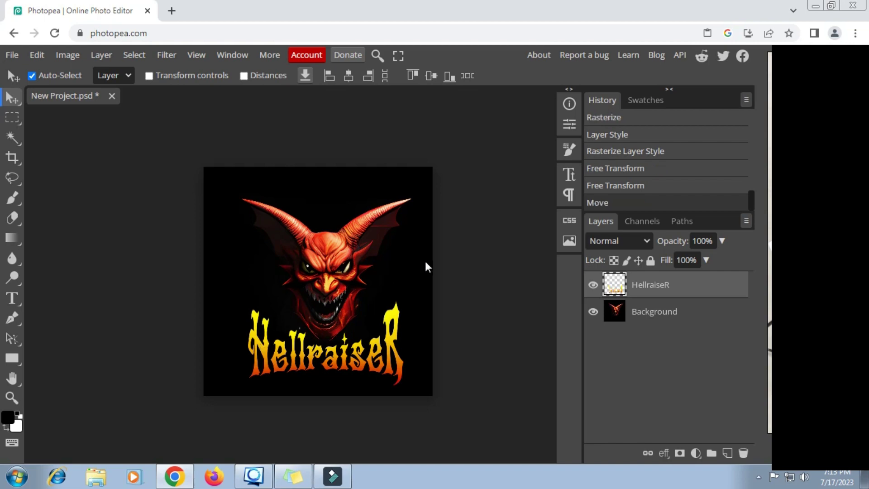
Add an orange Outer Glow to the text in Normal mode at 100% opacity, enlarged
{"action": "right_click", "coordinate": [666, 292]}
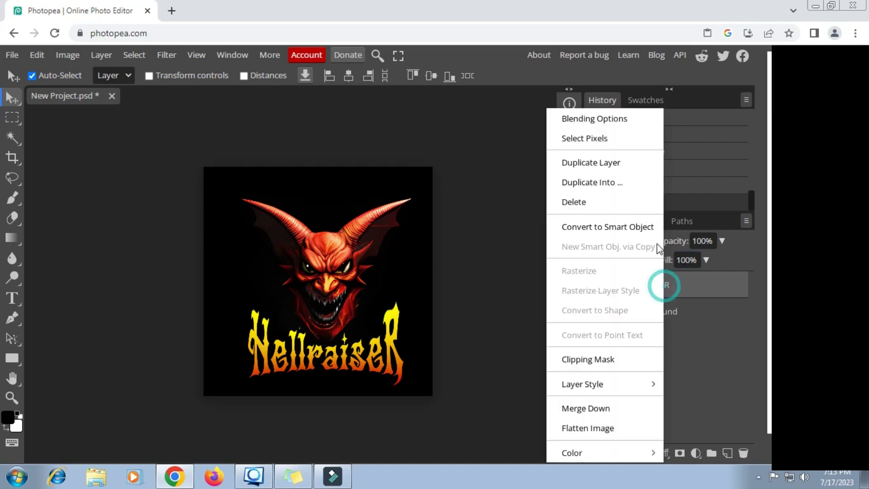
{"action": "left_click", "coordinate": [596, 116]}
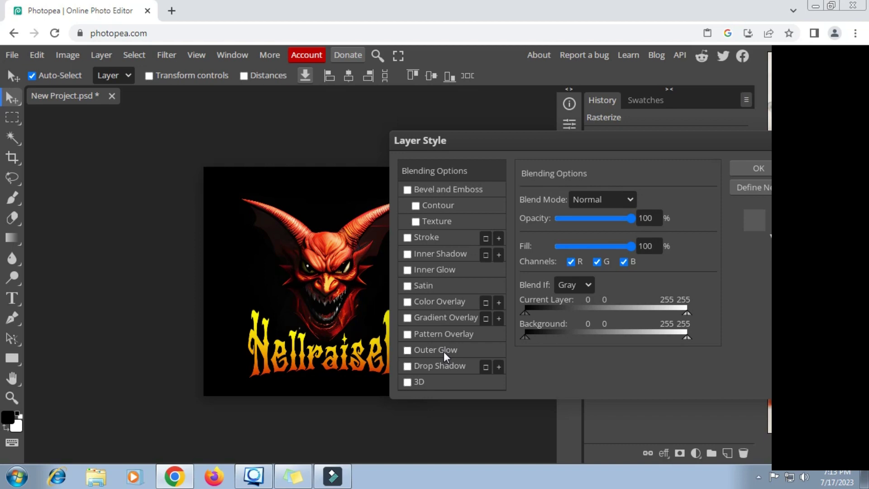
{"action": "left_click", "coordinate": [444, 352]}
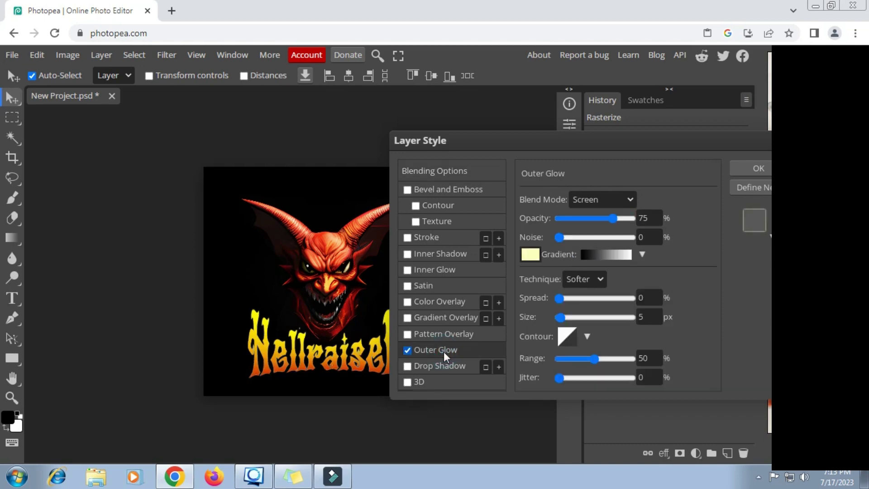
{"action": "left_click", "coordinate": [531, 256]}
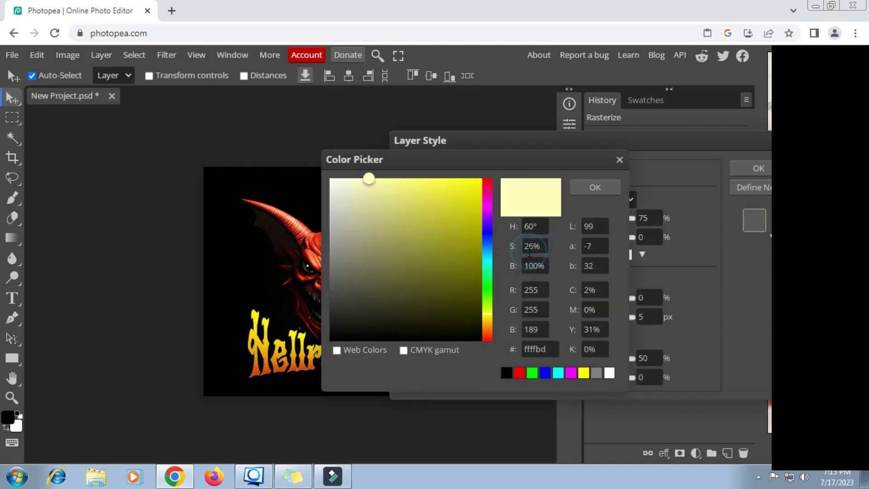
{"action": "left_click_drag", "start_coordinate": [450, 159], "coordinate": [522, 117]}
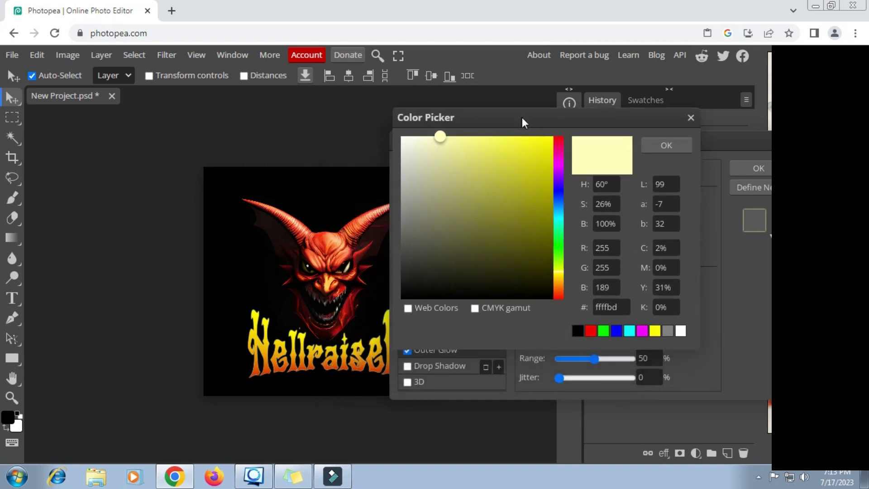
{"action": "left_click", "coordinate": [561, 294]}
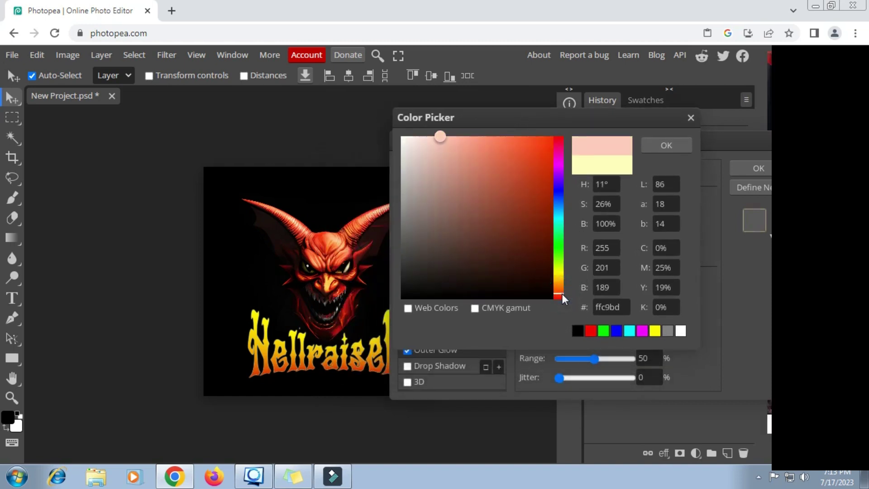
{"action": "mouse_move", "coordinate": [481, 139]}
{"action": "left_mouse_down"}
{"action": "mouse_move", "coordinate": [452, 132]}
{"action": "mouse_move", "coordinate": [501, 147]}
{"action": "mouse_move", "coordinate": [453, 124]}
{"action": "left_mouse_up"}
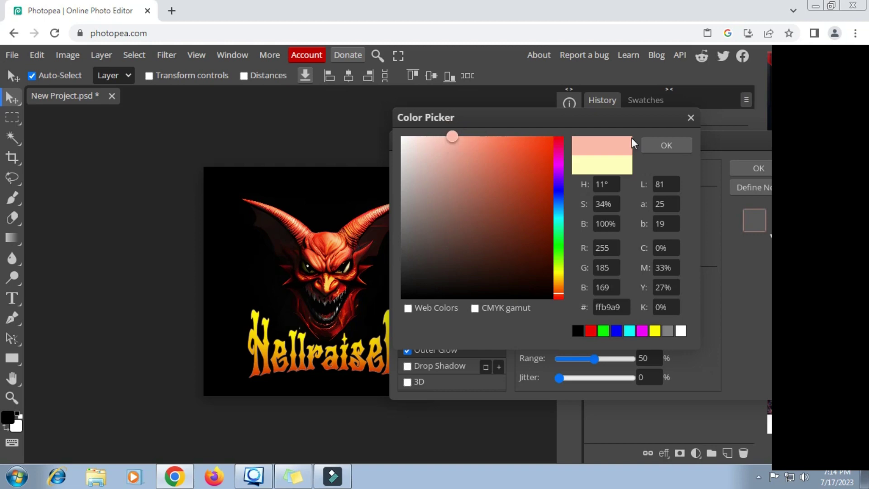
{"action": "mouse_move", "coordinate": [543, 177]}
{"action": "left_mouse_down"}
{"action": "mouse_move", "coordinate": [545, 142]}
{"action": "mouse_move", "coordinate": [525, 139]}
{"action": "left_mouse_up"}
{"action": "left_click", "coordinate": [659, 147]}
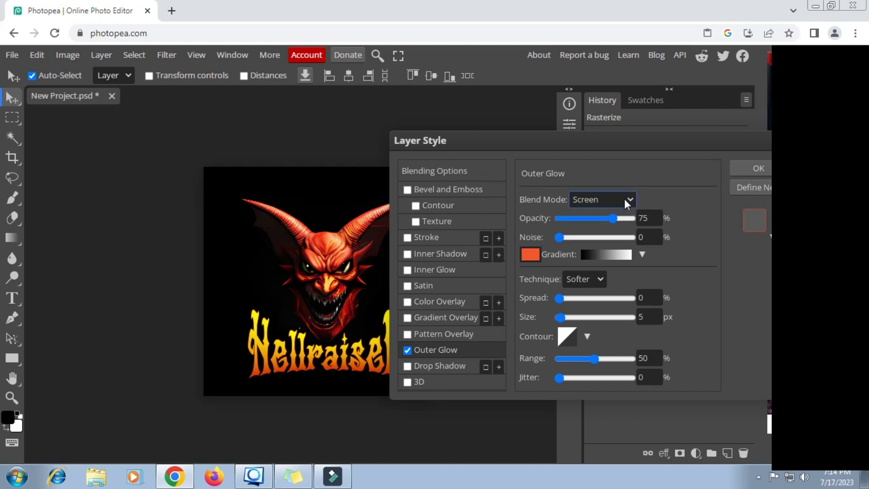
{"action": "left_click", "coordinate": [623, 199]}
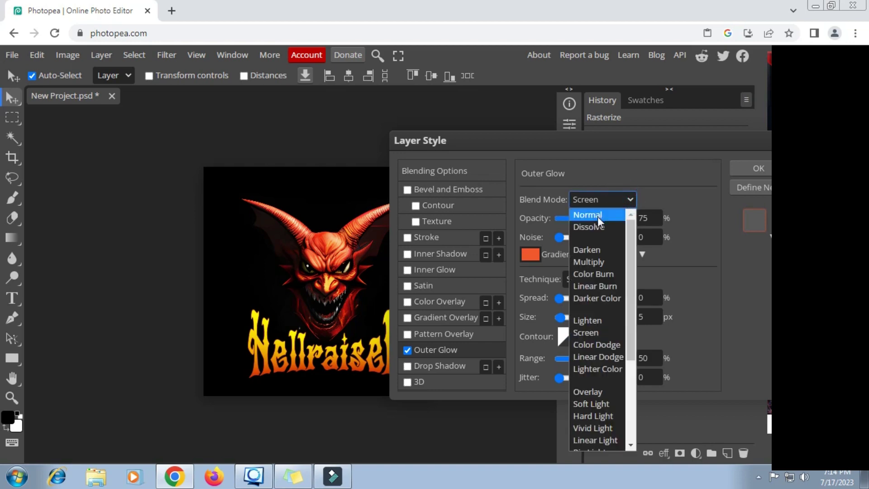
{"action": "left_click", "coordinate": [598, 216]}
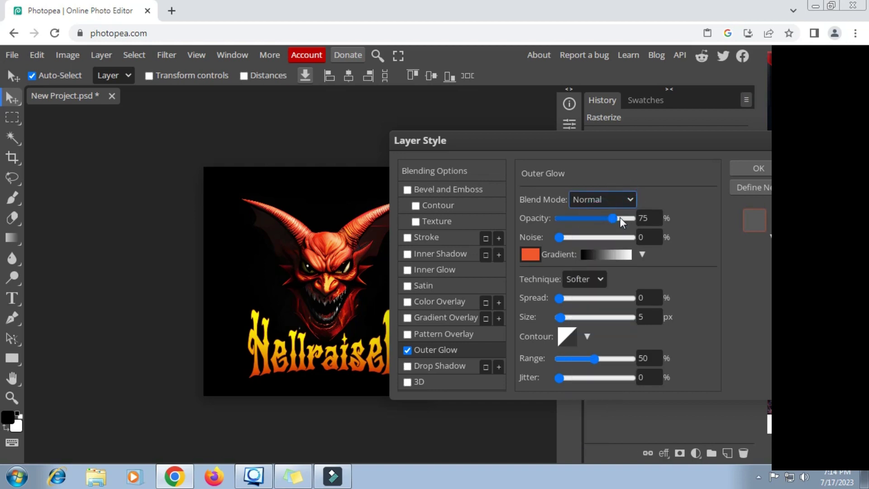
{"action": "left_click_drag", "start_coordinate": [620, 216], "coordinate": [639, 218]}
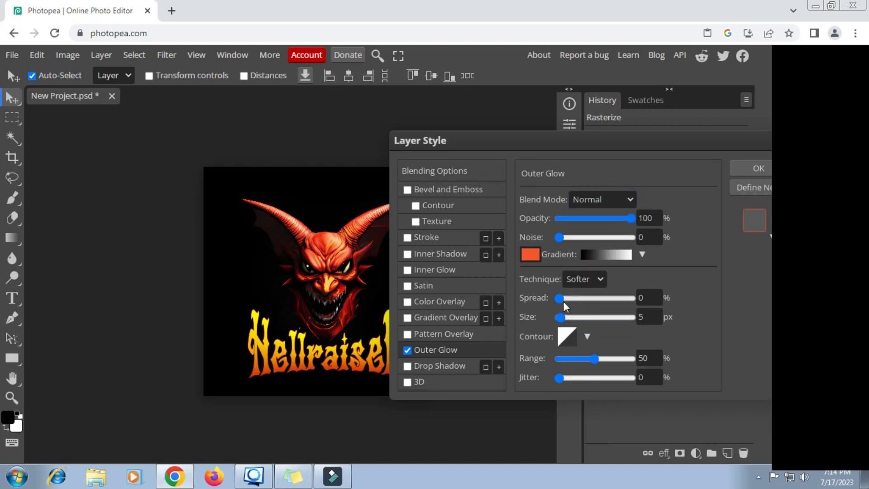
{"action": "left_click_drag", "start_coordinate": [561, 318], "coordinate": [564, 317]}
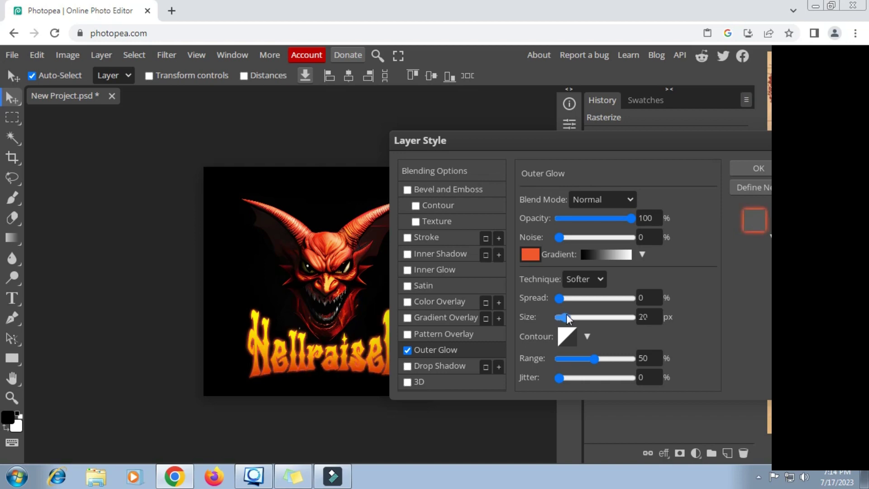
Add a 5 px Stroke outline to the text and apply the layer style
{"action": "left_click", "coordinate": [436, 237]}
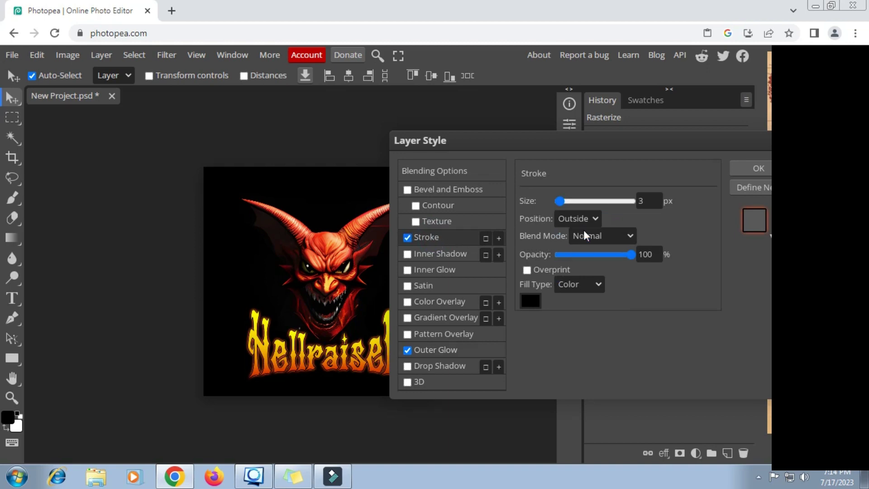
{"action": "double_click", "coordinate": [647, 200]}
{"action": "type", "text": "4"}
{"action": "key", "text": "Up"}
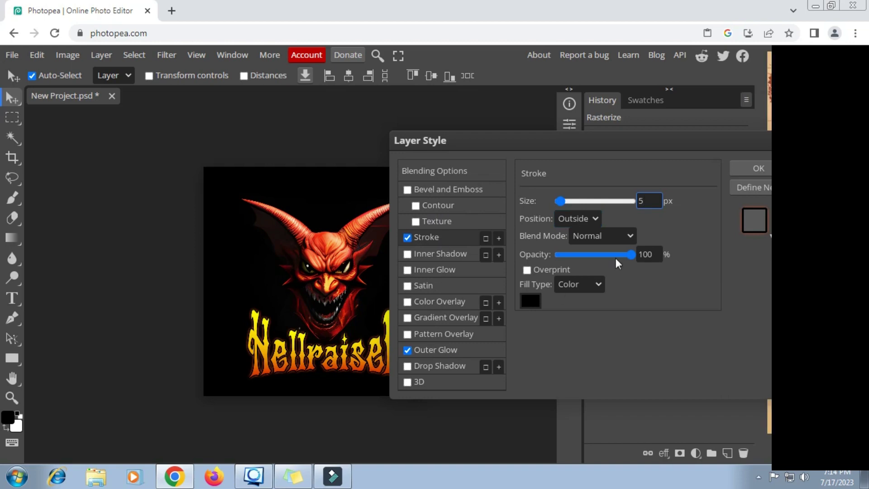
{"action": "left_click", "coordinate": [743, 167]}
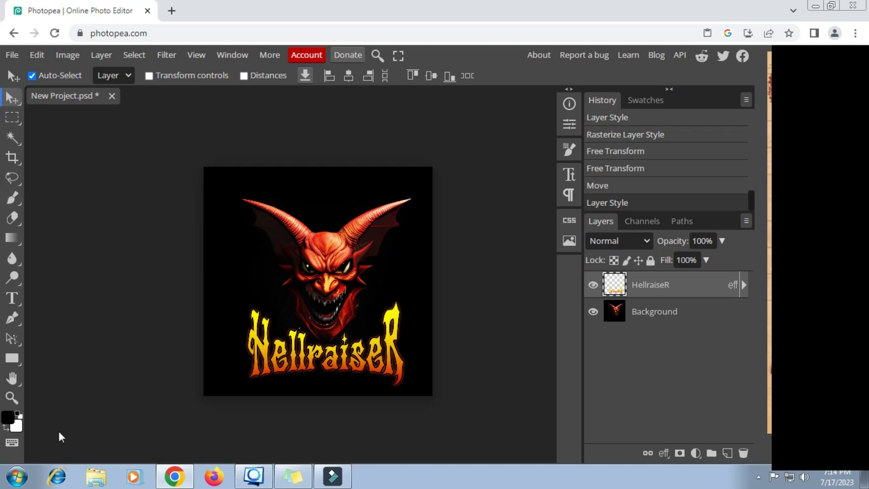
Zoom in on the artwork
{"action": "left_click", "coordinate": [12, 398]}
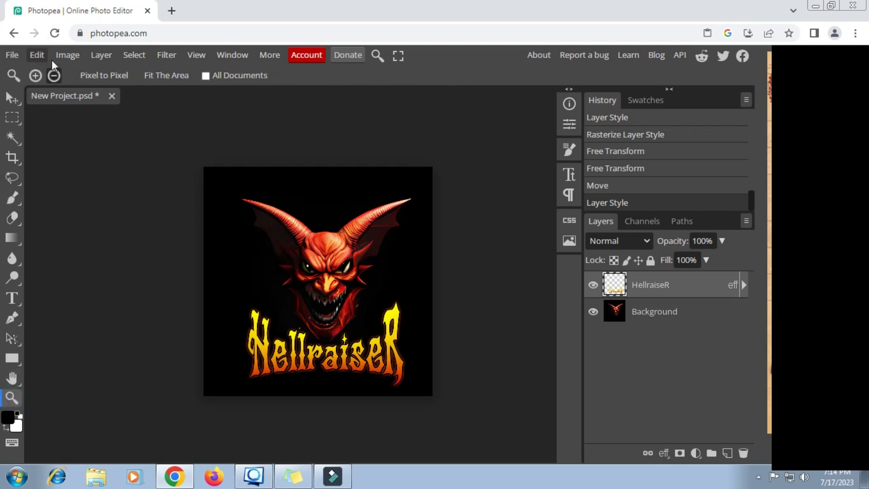
{"action": "left_click", "coordinate": [36, 76]}
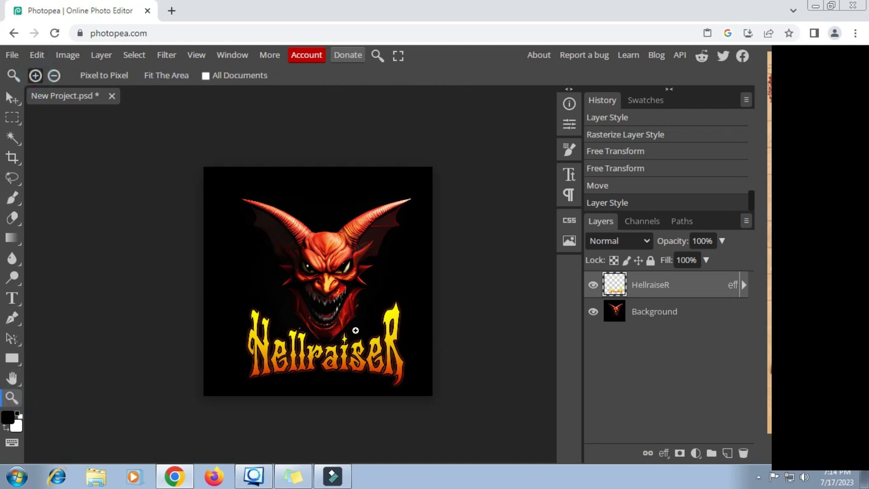
{"action": "left_click", "coordinate": [355, 331]}
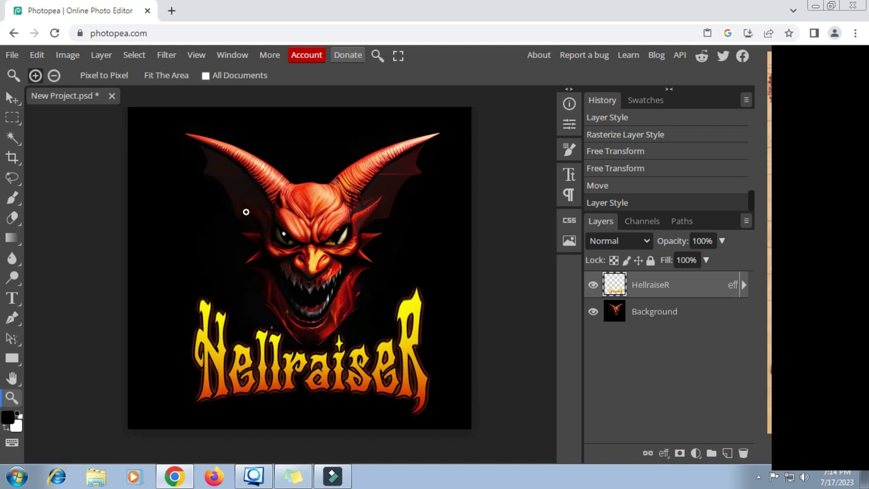
Export the design as a JPG at 100% quality and dismiss the ad prompt
{"action": "left_click", "coordinate": [12, 56]}
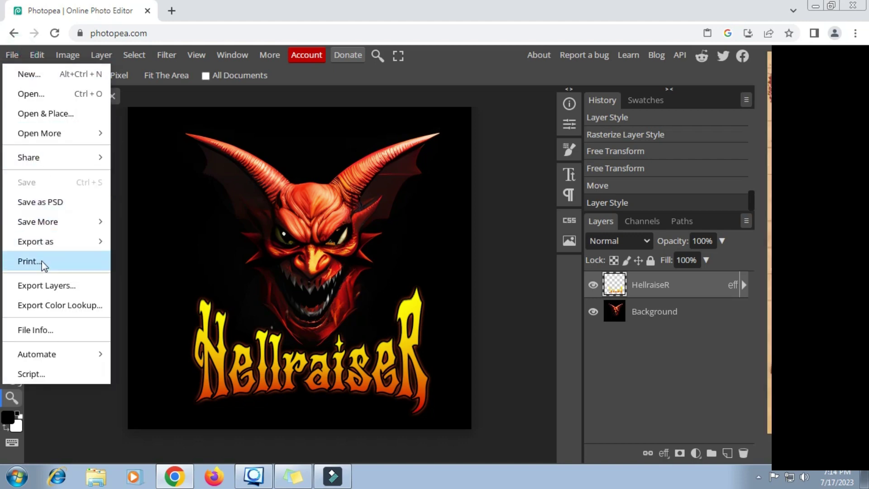
{"action": "mouse_move", "coordinate": [35, 241]}
{"action": "left_click", "coordinate": [144, 261]}
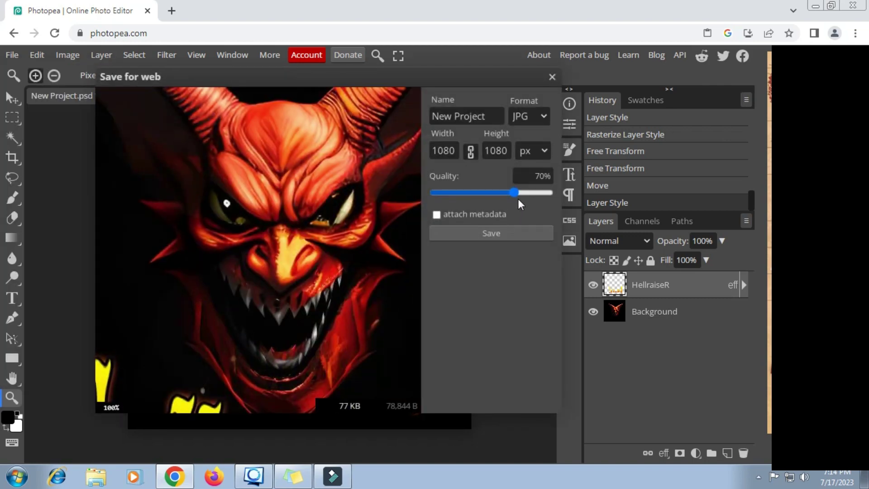
{"action": "left_click_drag", "start_coordinate": [516, 194], "coordinate": [559, 190]}
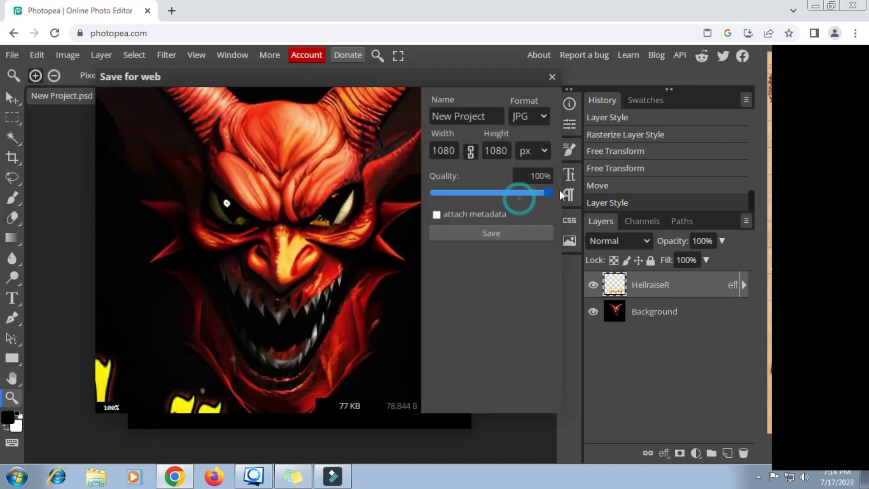
{"action": "left_click", "coordinate": [494, 237]}
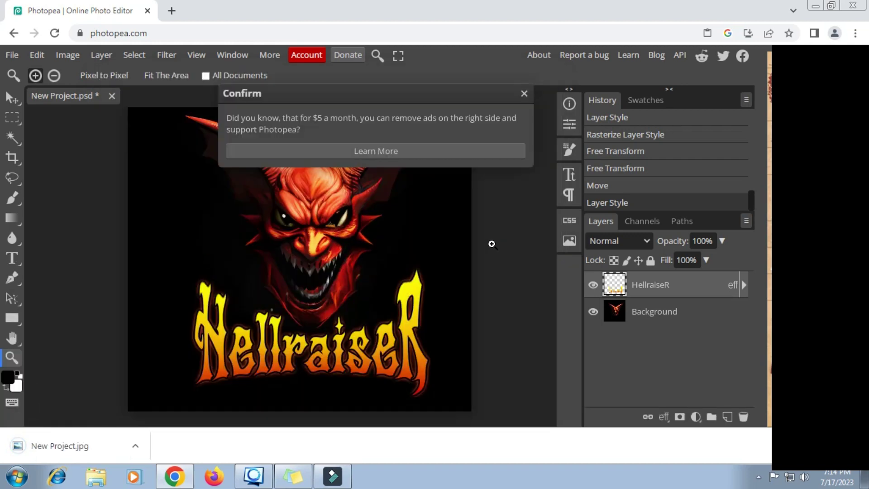
{"action": "left_click", "coordinate": [525, 93]}
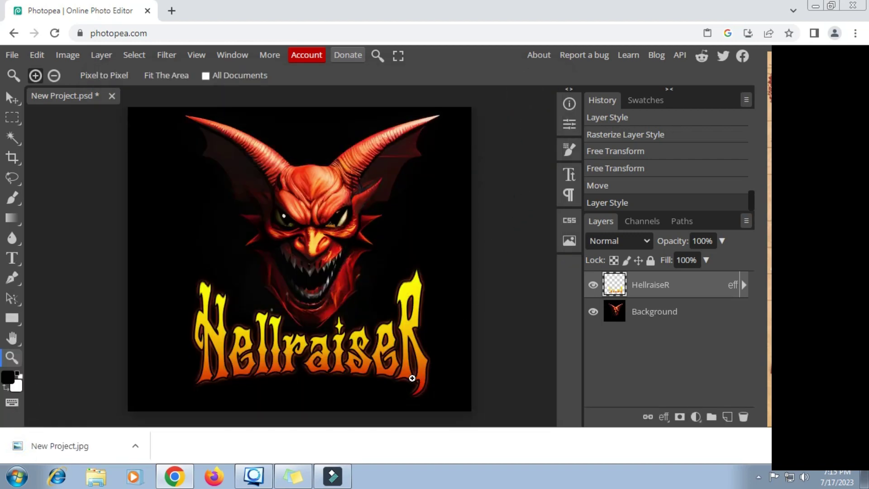